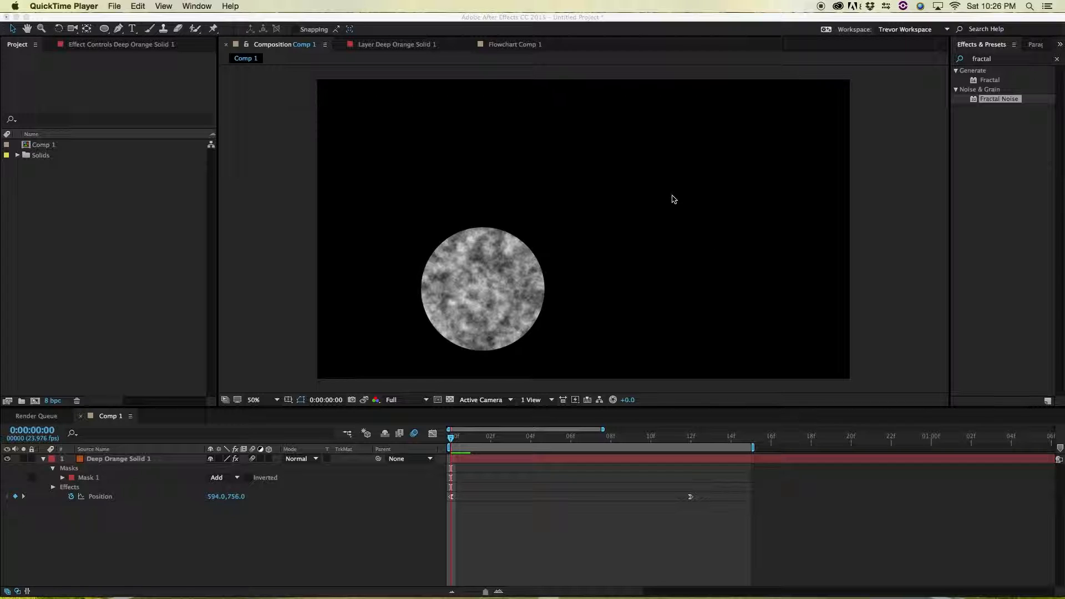
left_click(112, 260)
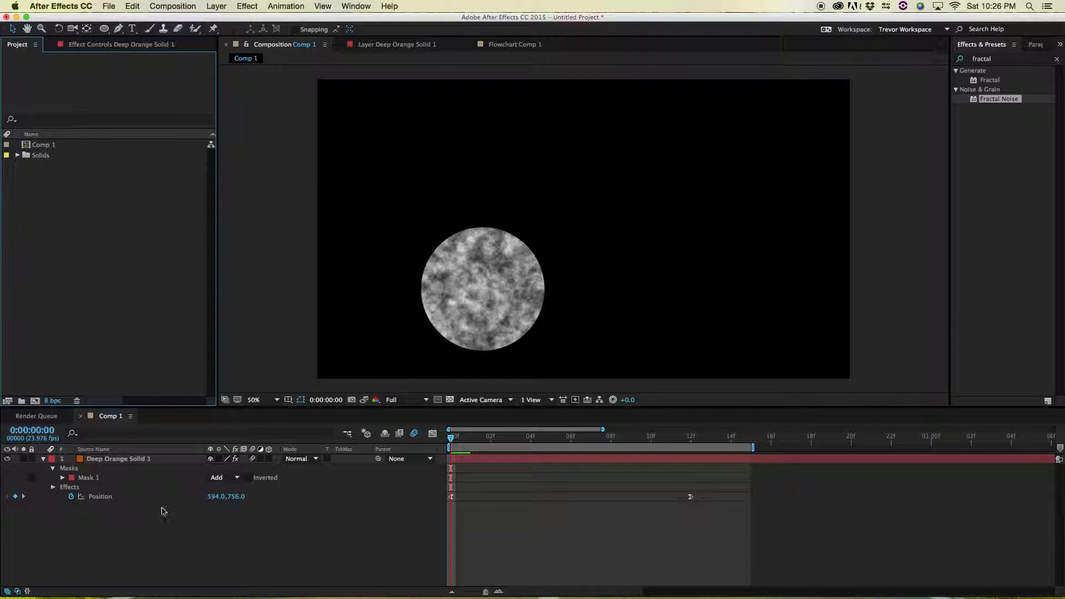
left_click(253, 540)
left_click(262, 191)
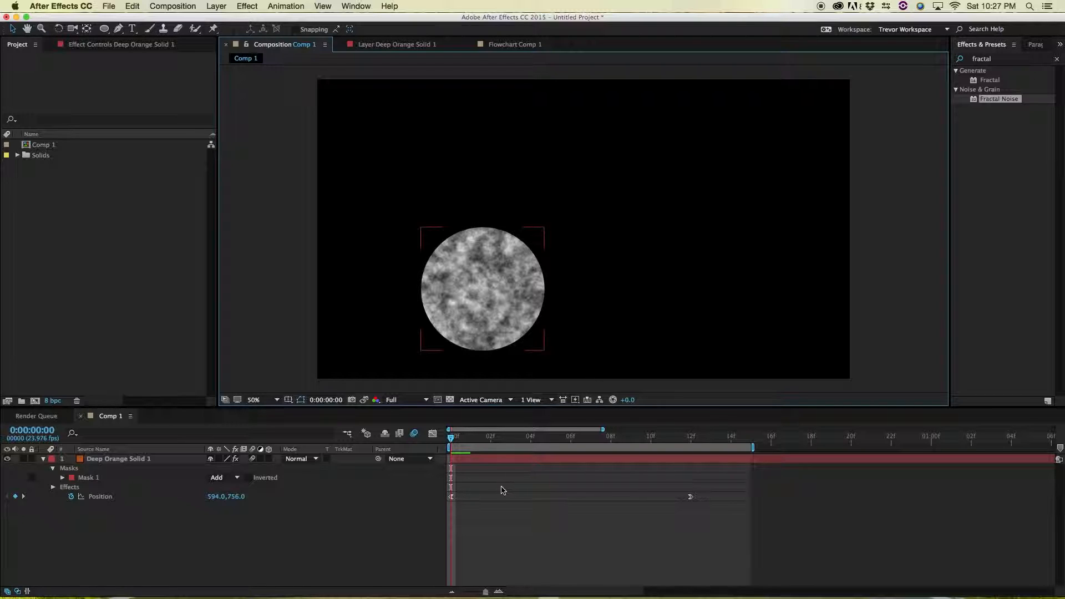
Preview the circle's animation from the start and scrub the time indicator to frame 12
mouse_move(458, 437)
left_mouse_down()
mouse_move(653, 430)
mouse_move(450, 437)
left_mouse_up()
key("space")
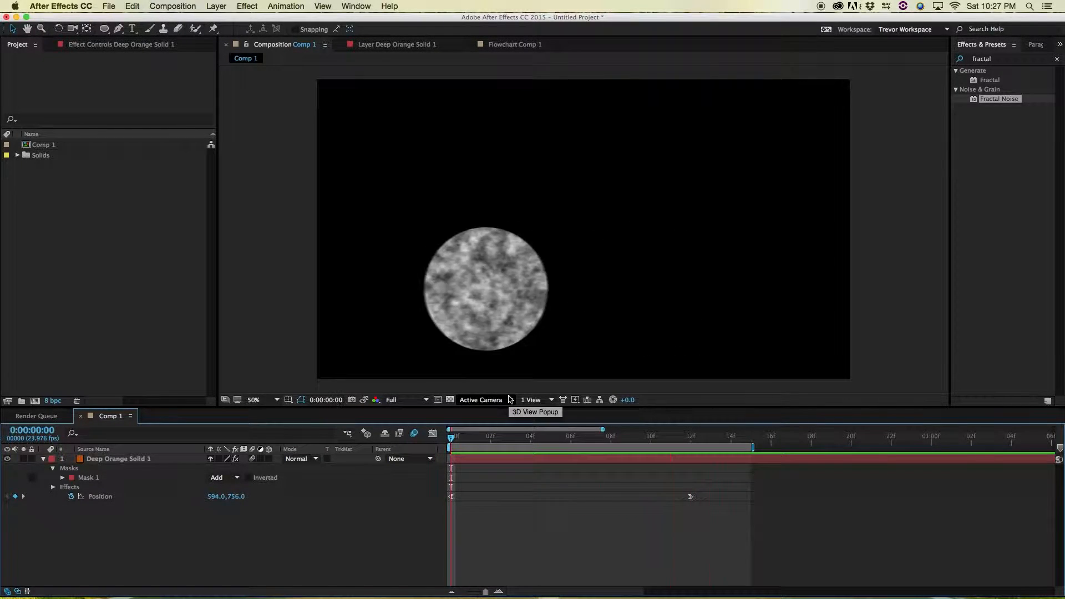
key("space")
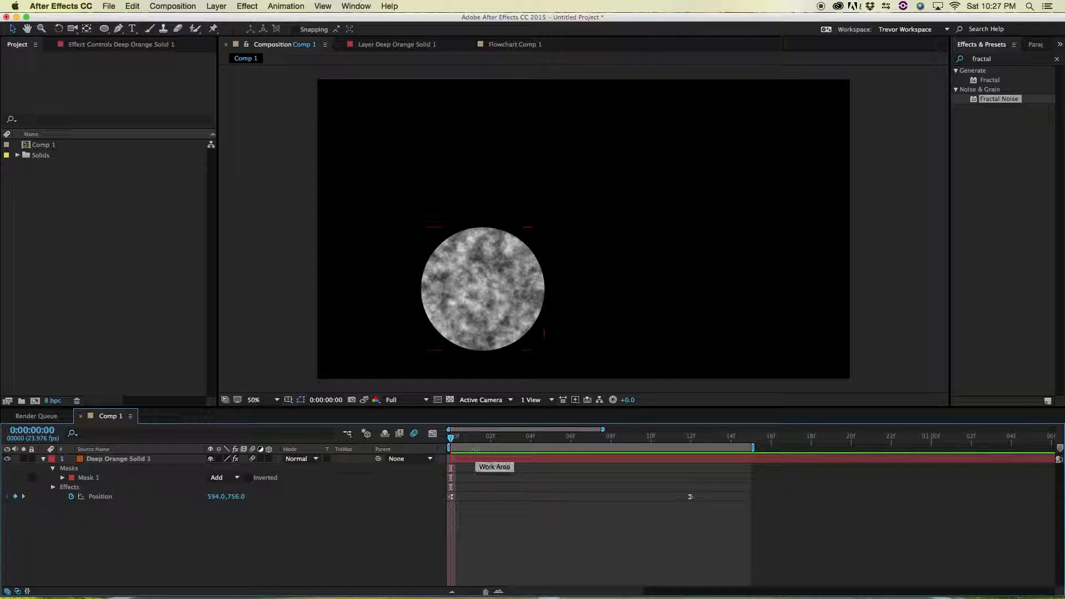
left_click_drag(451, 438, 690, 444)
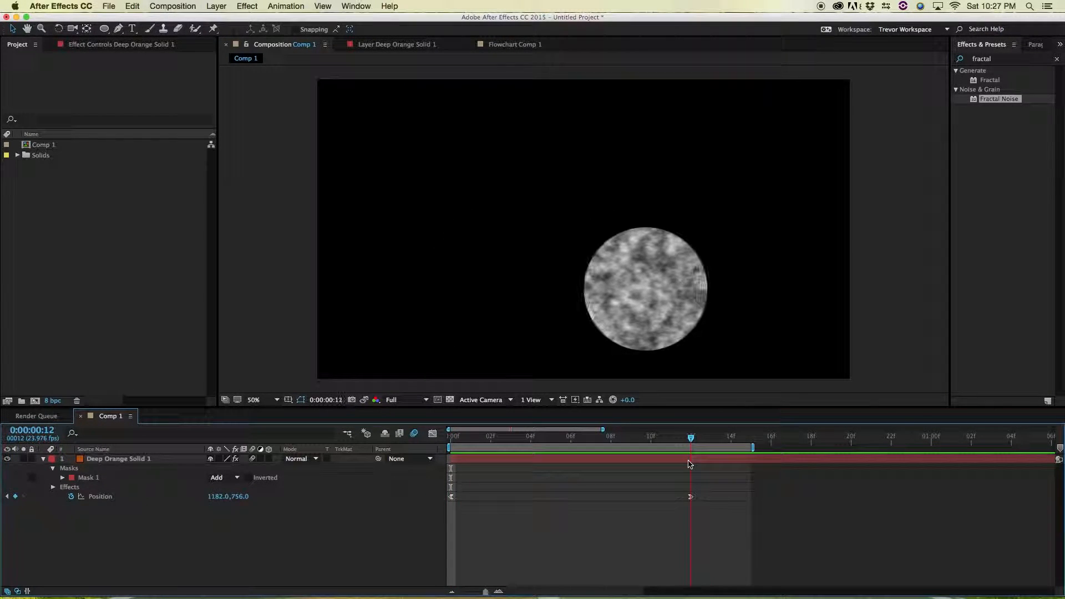
Disable viewer refresh while scrubbing the timeline, then re-enable refresh
key("Caps_Lock")
left_click_drag(595, 443, 691, 461)
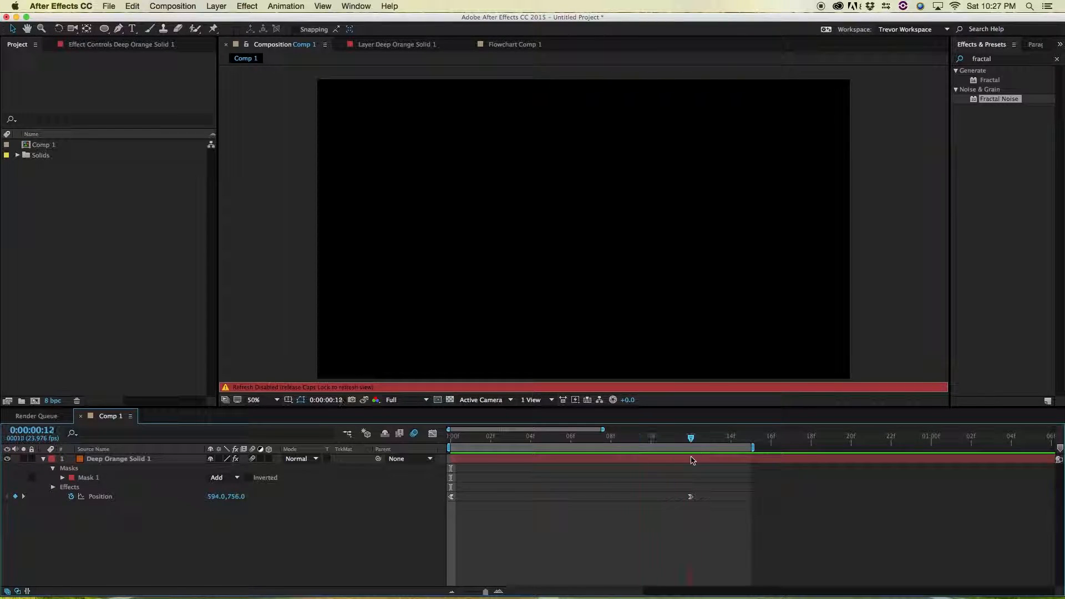
key("Caps_Lock")
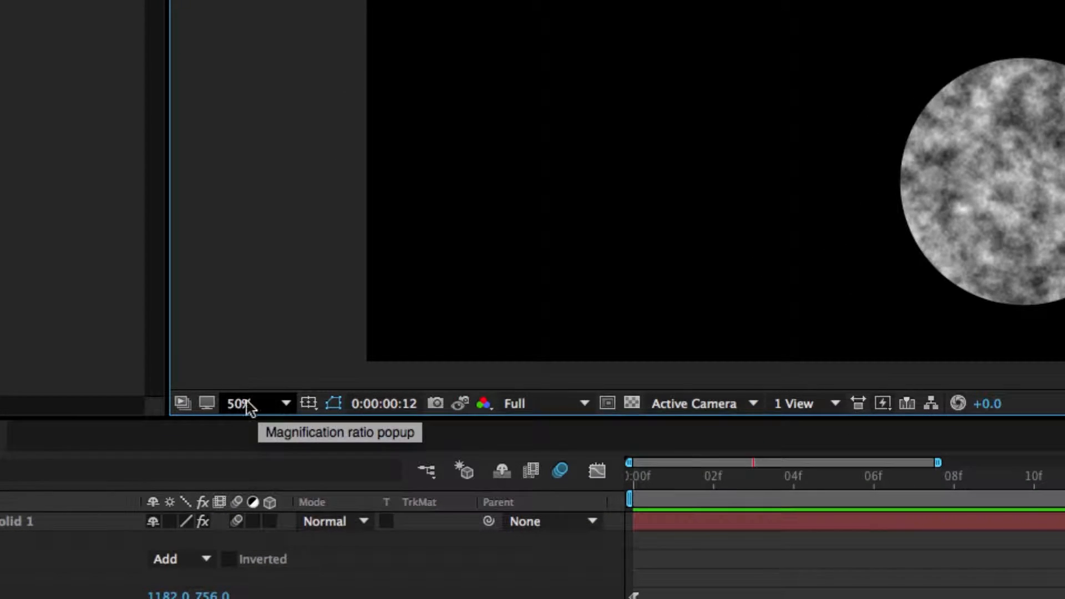
Set the composition viewer magnification to 100%
left_click(279, 406)
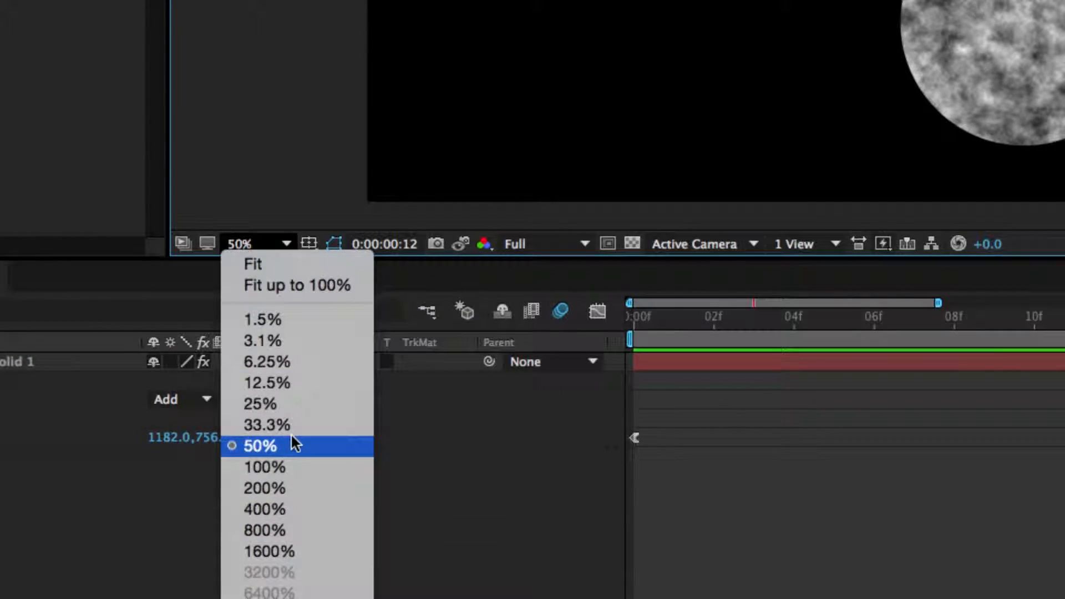
left_click(282, 470)
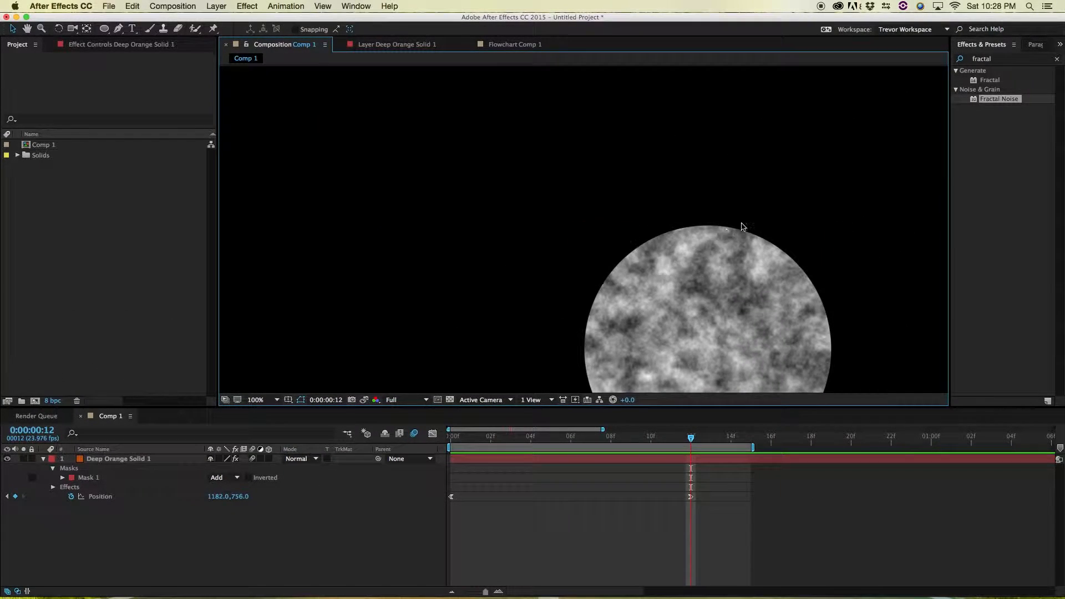
Zoom the composition view in and out repeatedly to compare magnification levels
key("comma")
key("comma")
key("period")
key("period")
key("comma")
key("comma")
key("comma")
key("period")
key("period")
key("comma")
key("comma")
key("comma")
key("period")
key("period")
key("period")
key("period")
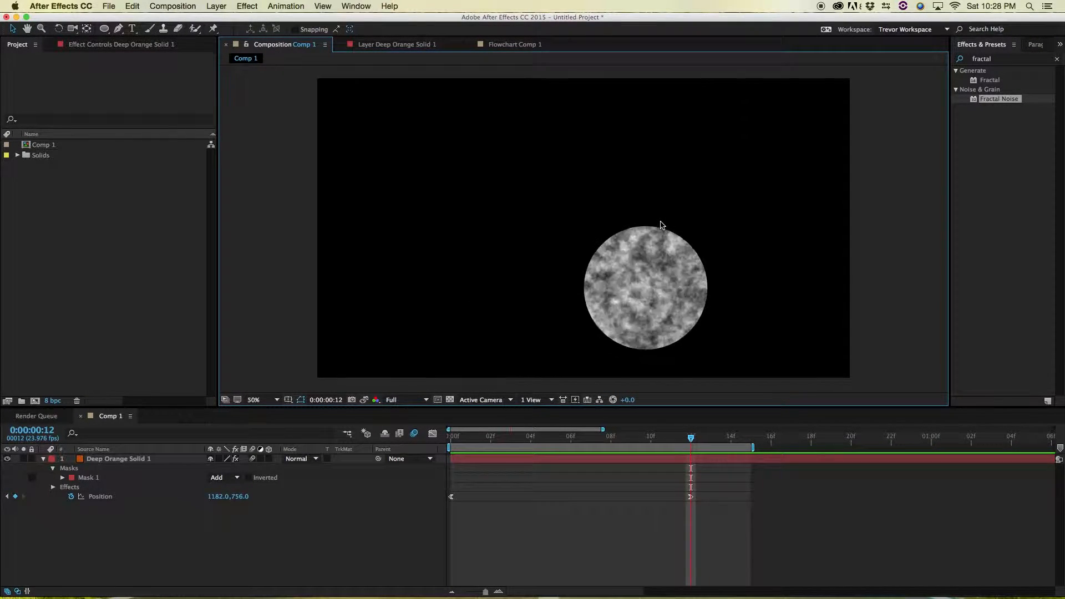
key("period")
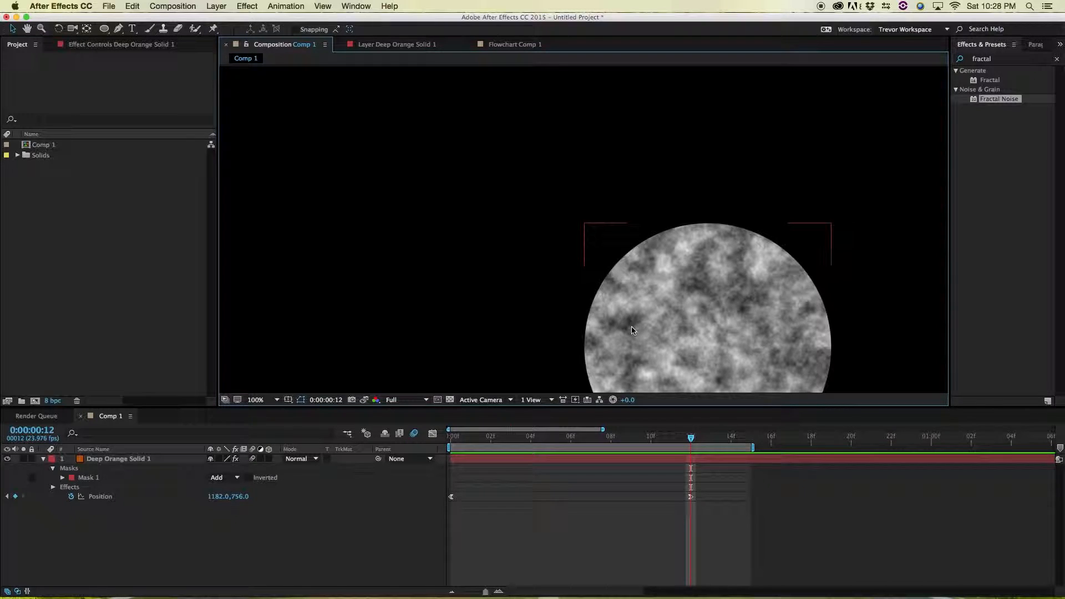
Fit the composition to the viewer and enlarge the composition panel
key("shift+slash")
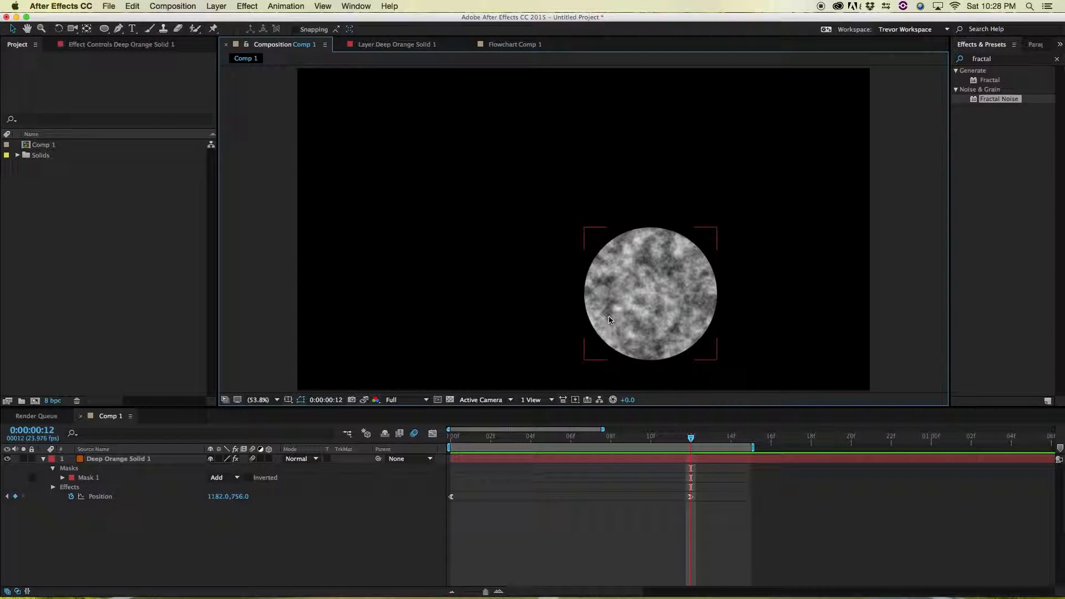
left_click_drag(697, 408, 663, 435)
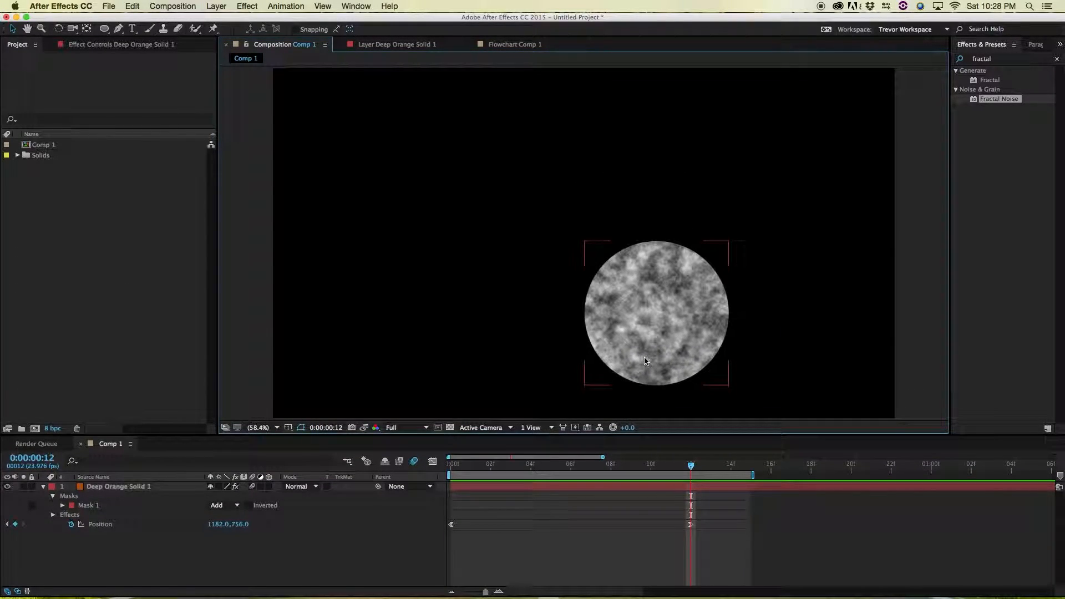
Zoom the viewer in and out, ending back at 50% magnification
scroll(643, 359, "down", 4)
scroll(643, 360, "up", 5)
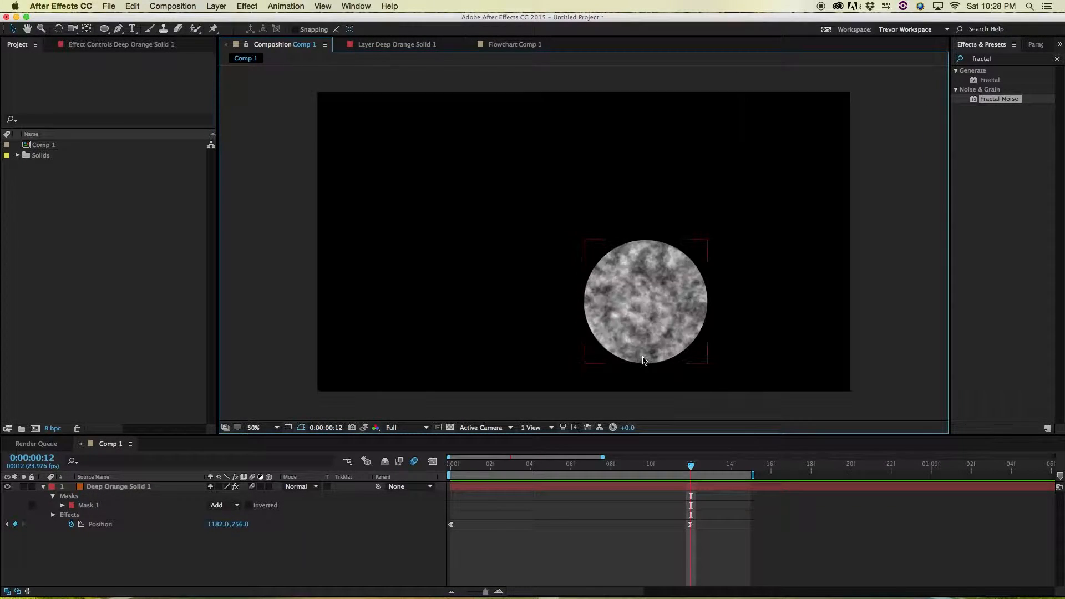
scroll(643, 360, "down", 4)
scroll(643, 361, "up", 2)
Toggle the Proportional Grid and Title/Action Safe overlays on and off
left_click(288, 429)
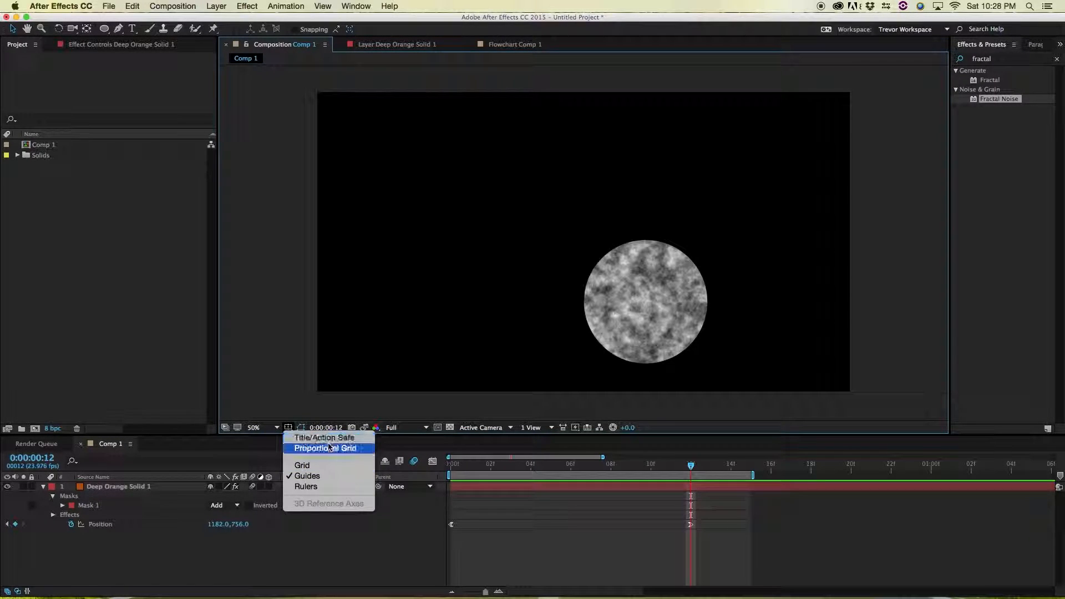
left_click(325, 448)
left_click(289, 428)
left_click(325, 448)
left_click(287, 428)
left_click(298, 438)
left_click(288, 428)
left_click(292, 437)
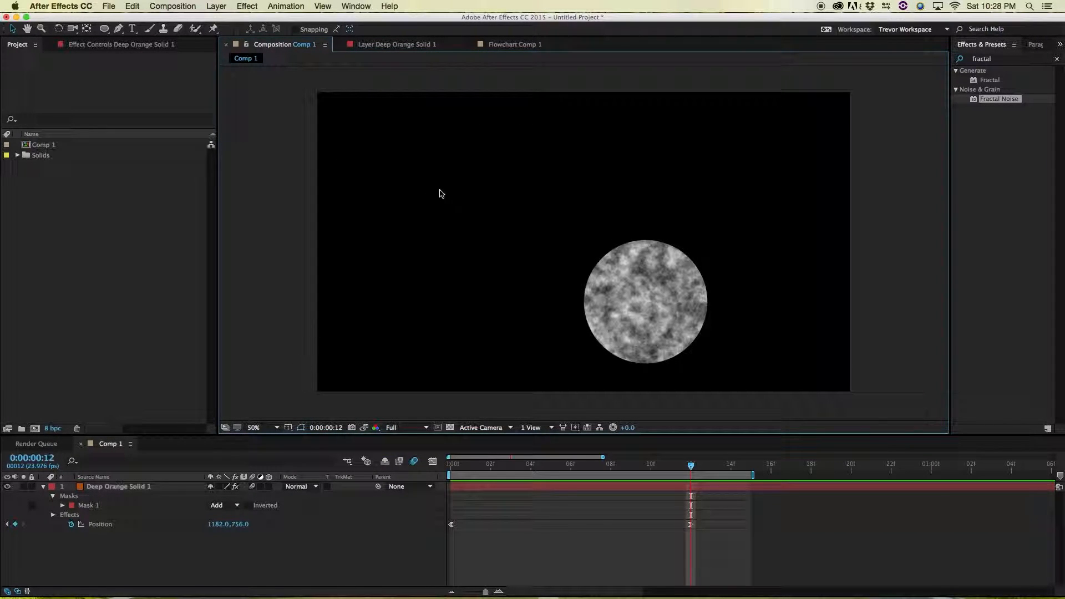
Toggle the title/action safe guides on and off repeatedly
key("apostrophe")
key("apostrophe")
key("apostrophe")
key("apostrophe")
key("apostrophe")
key("apostrophe")
key("apostrophe")
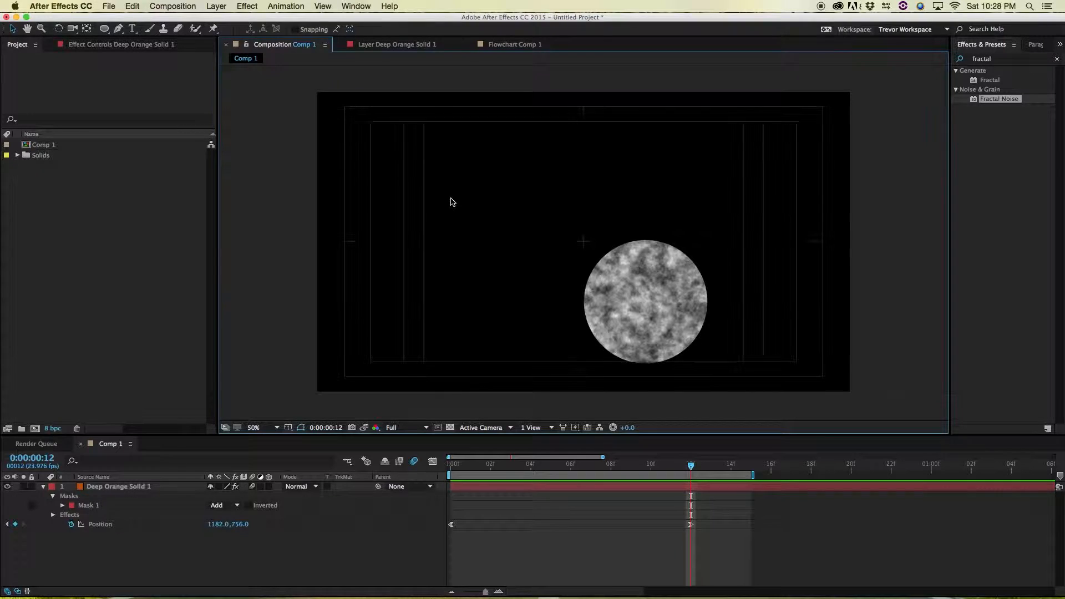
key("apostrophe")
key("apostrophe")
key("apostrophe")
key("apostrophe")
key("apostrophe")
key("apostrophe")
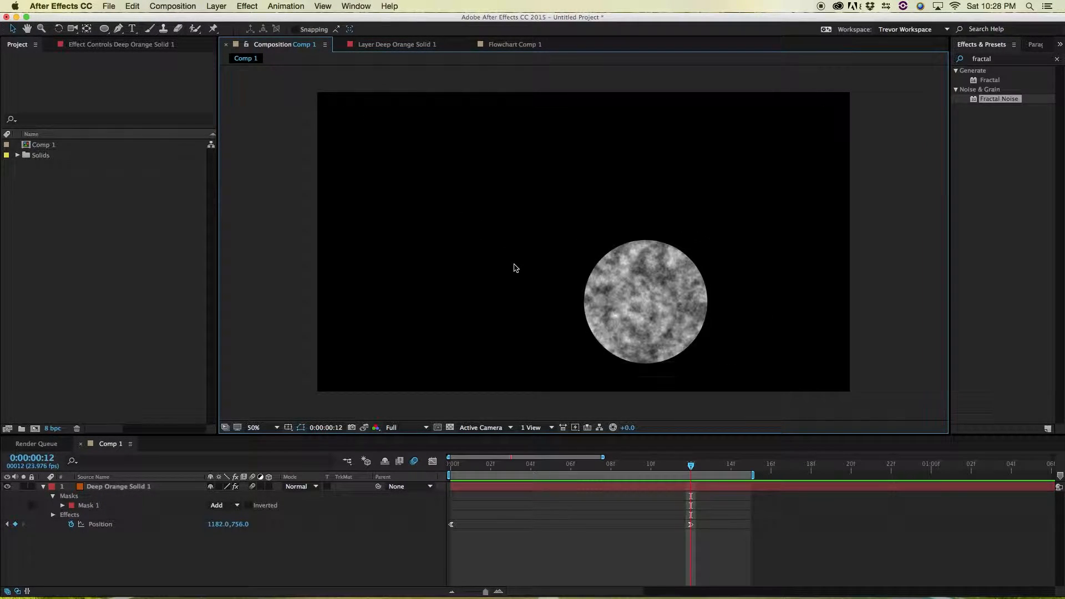
key("apostrophe")
key("apostrophe")
key("apostrophe")
key("apostrophe")
key("apostrophe")
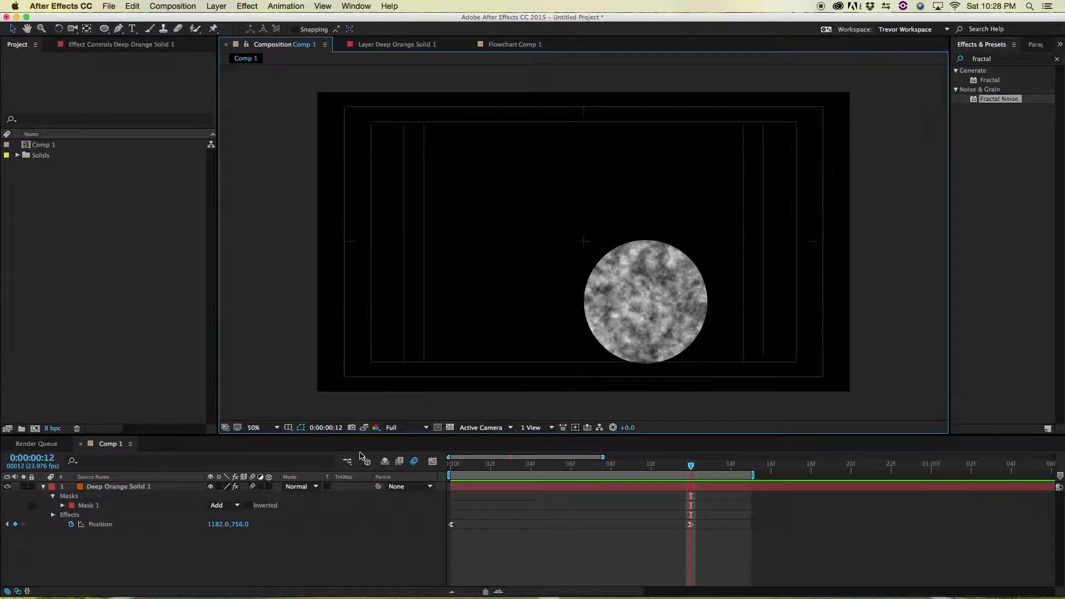
key("apostrophe")
Show mask paths on the Deep Orange Solid 1 layer and change Mask 1's color to green
left_click(300, 429)
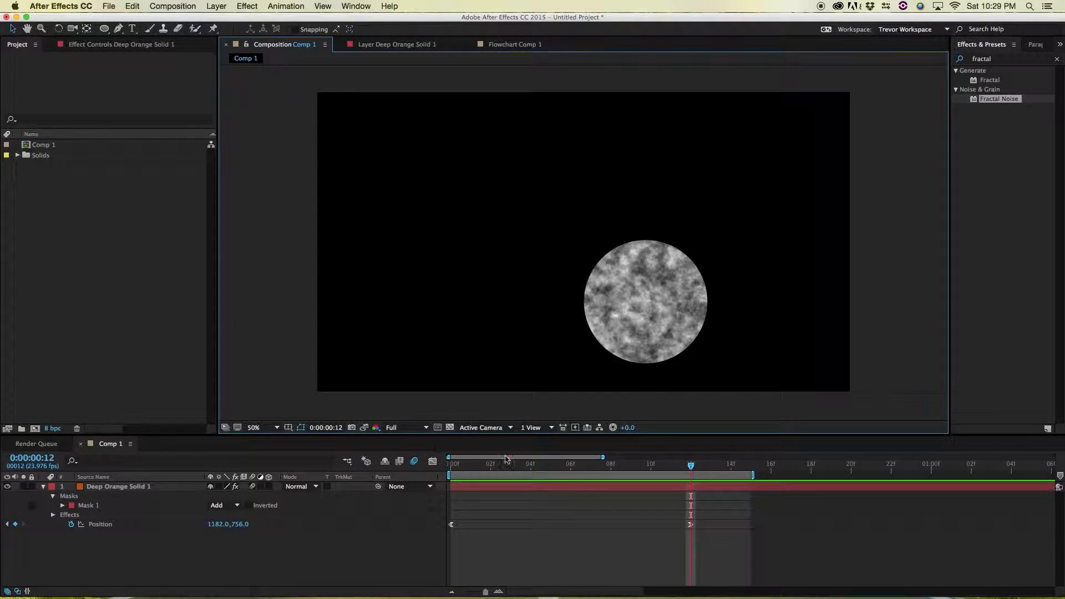
left_click(724, 548)
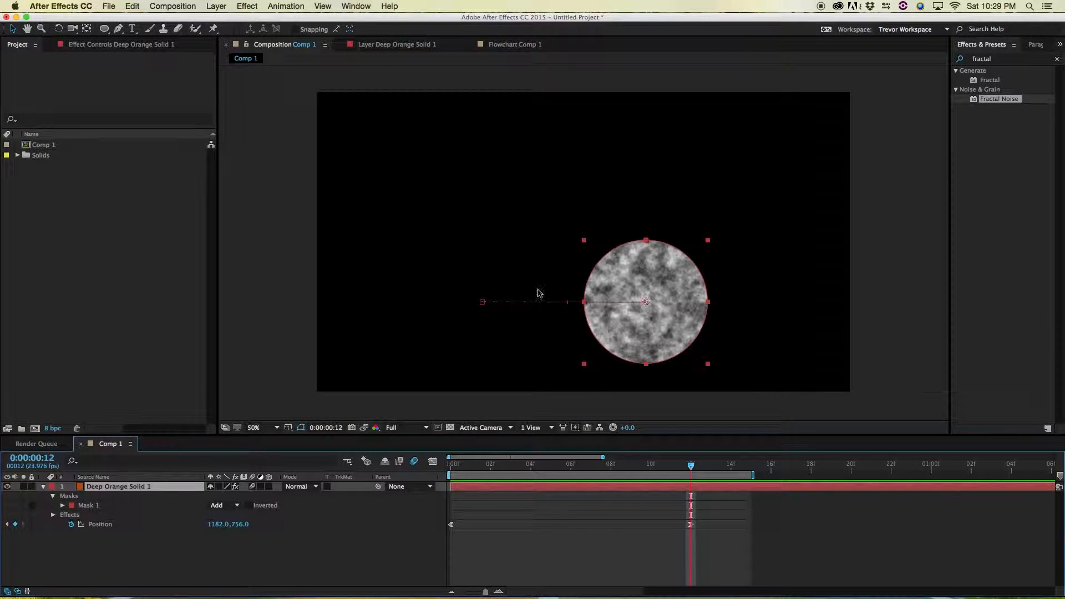
left_click(72, 506)
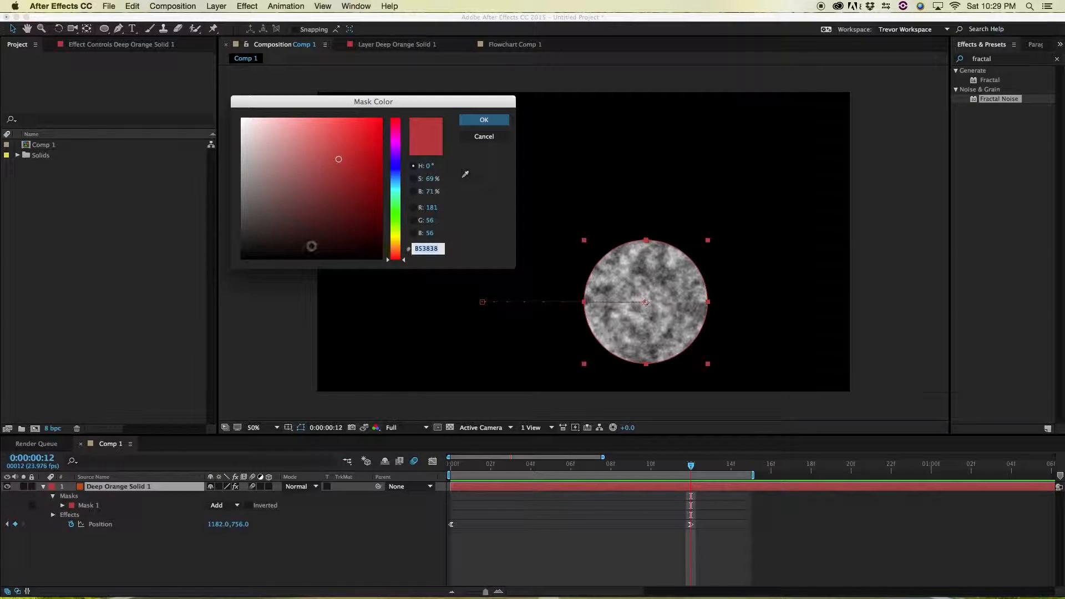
left_click(392, 207)
left_click(483, 119)
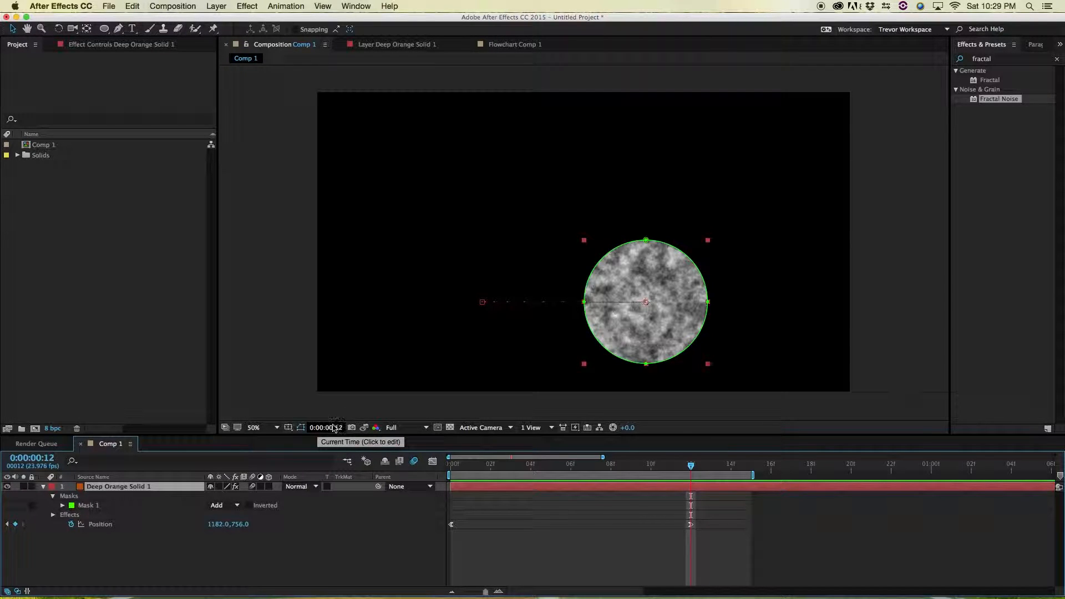
Hide mask paths in the viewer and go to time 0:00:00:12
left_click(301, 427)
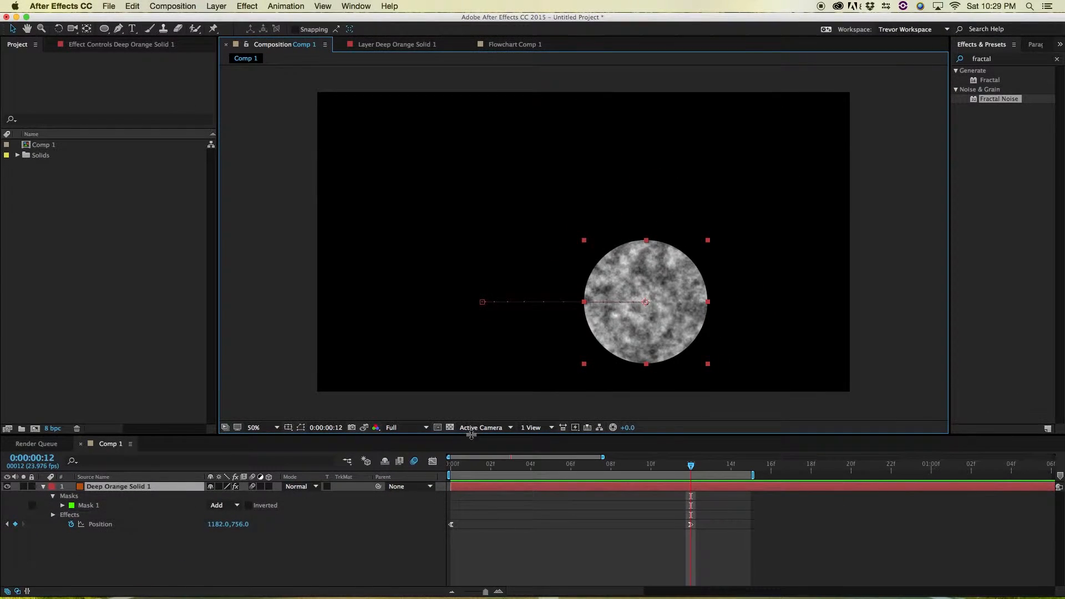
left_click_drag(470, 467, 651, 472)
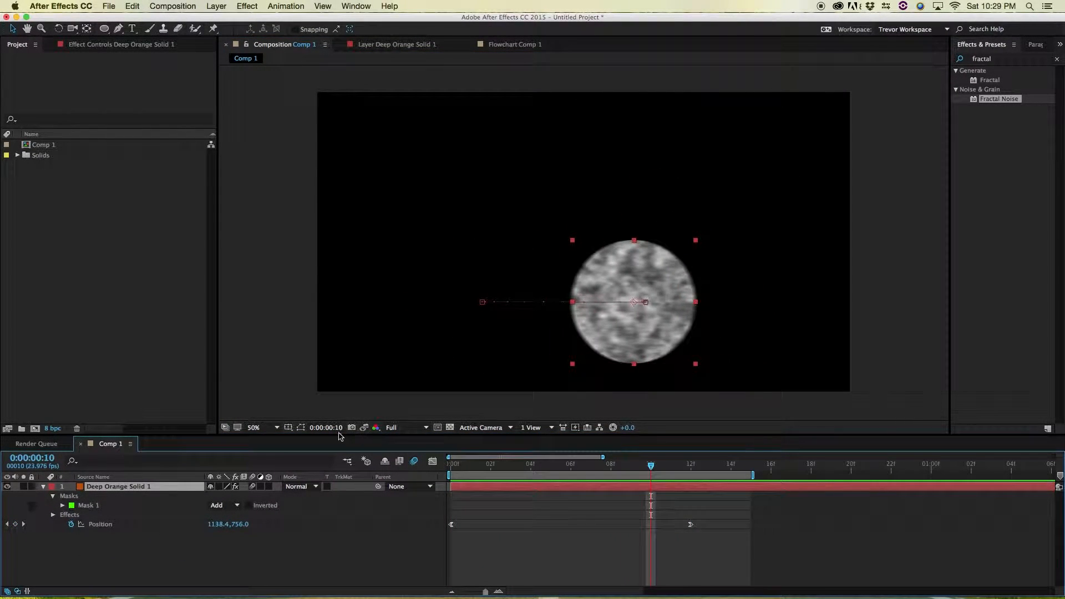
left_click(323, 427)
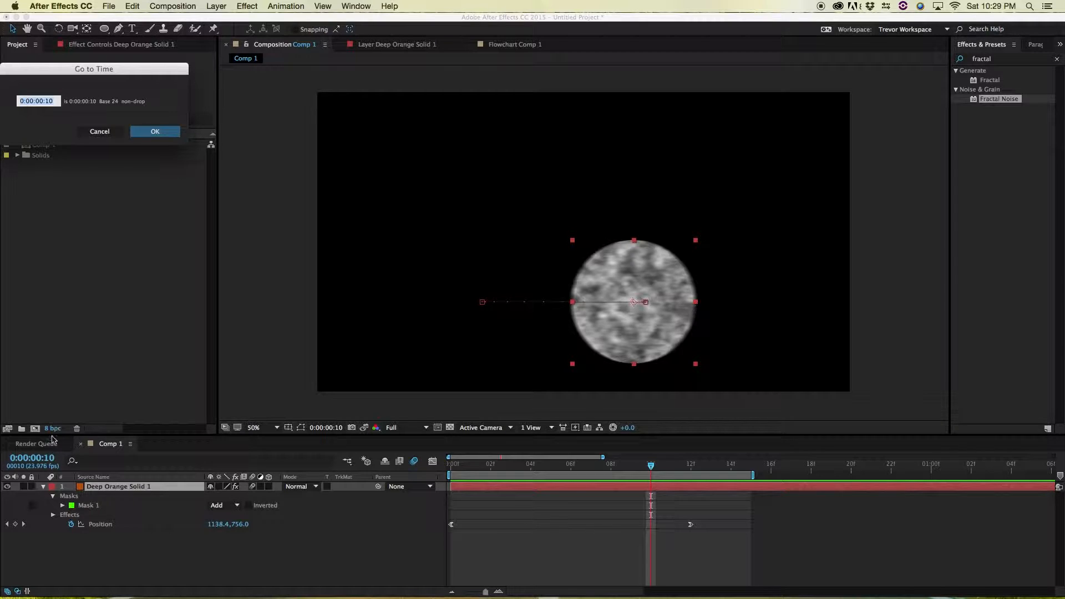
left_click(56, 102)
type("2")
key("Return")
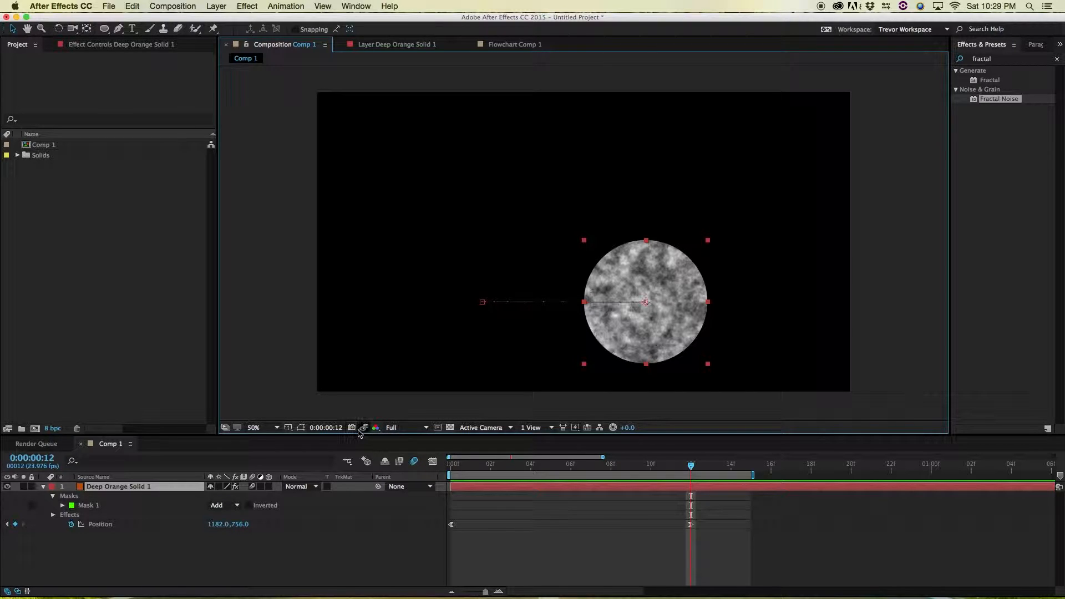
Set the viewer resolution to Quarter
left_click(407, 428)
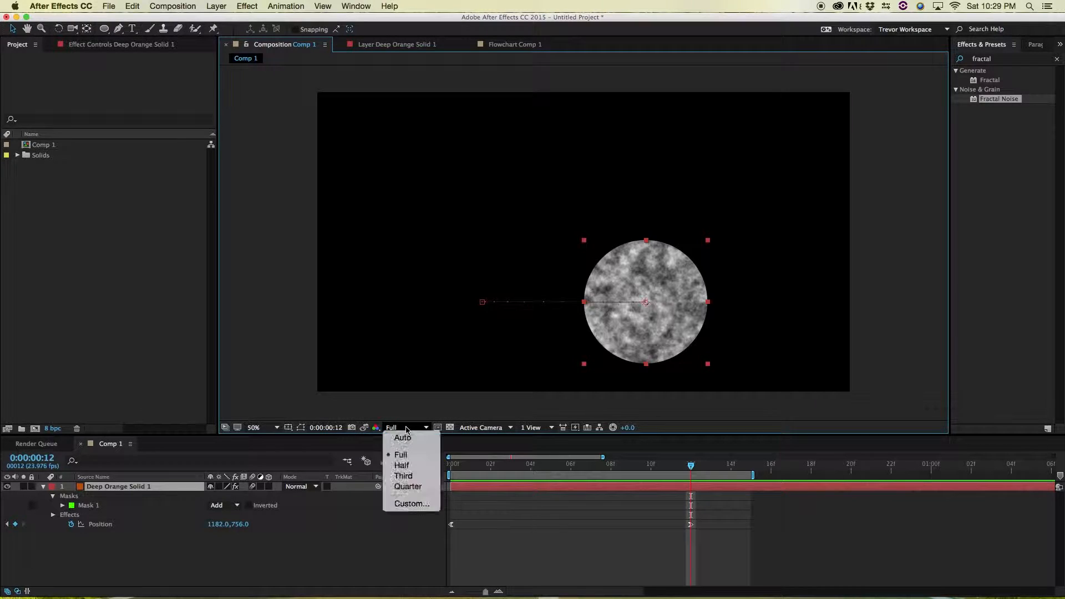
left_click(404, 410)
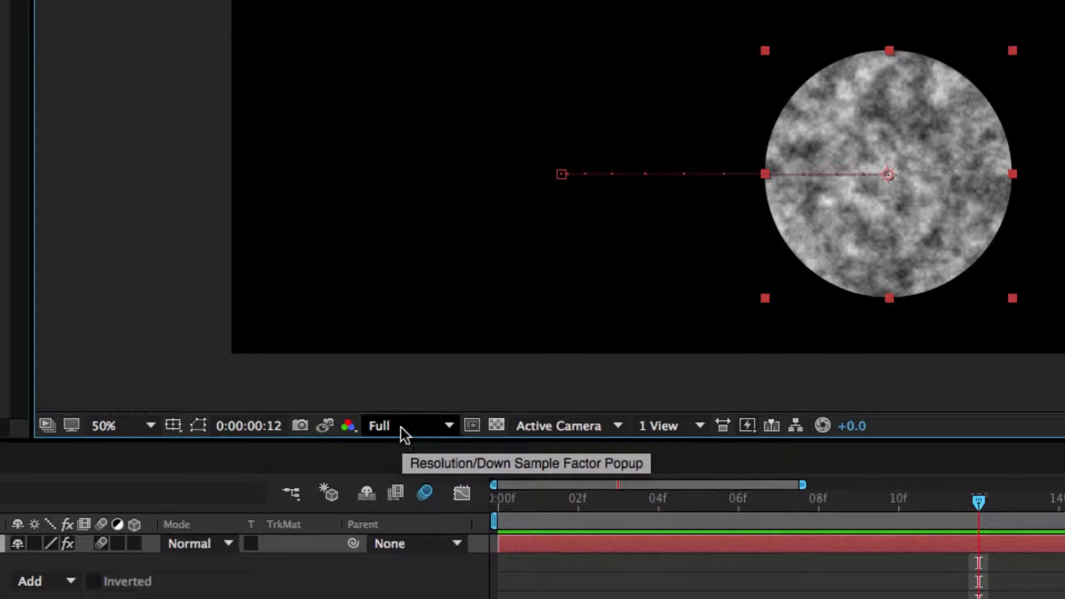
left_click(404, 428)
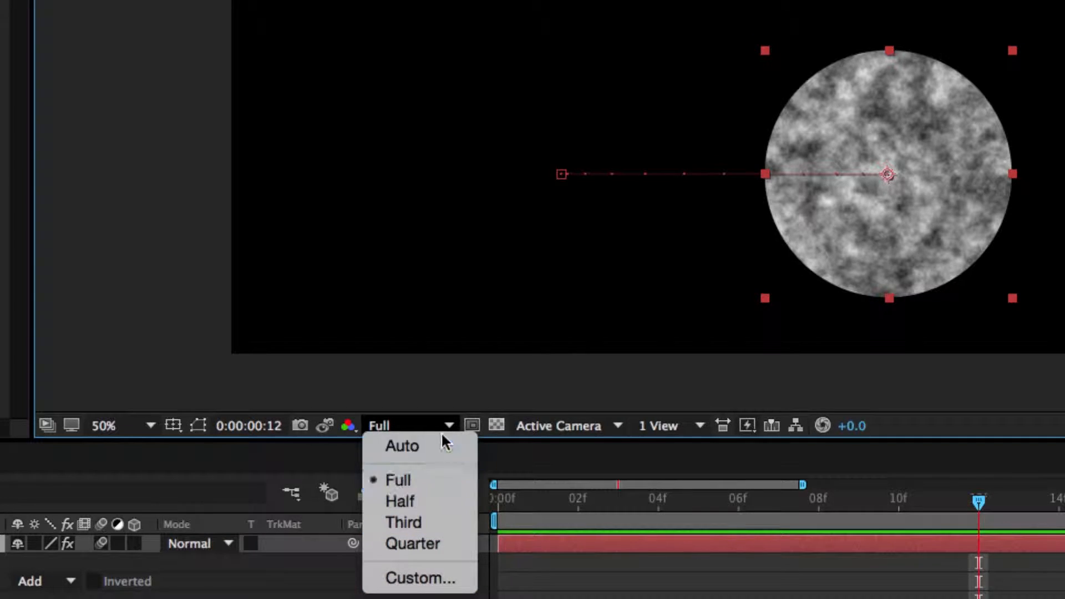
left_click(421, 543)
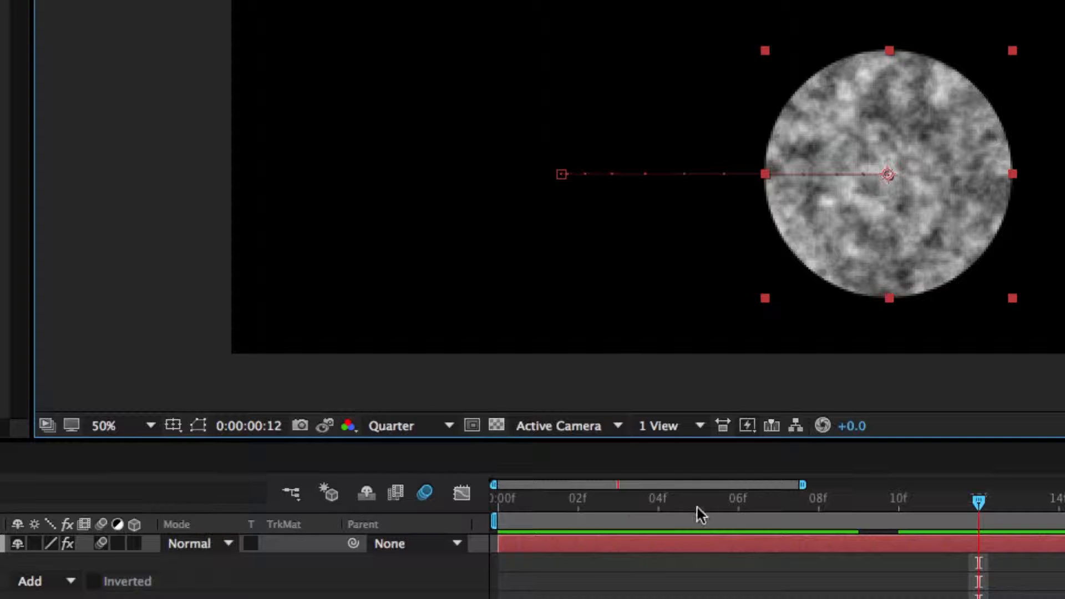
Set the viewer resolution back to Full
left_click(435, 433)
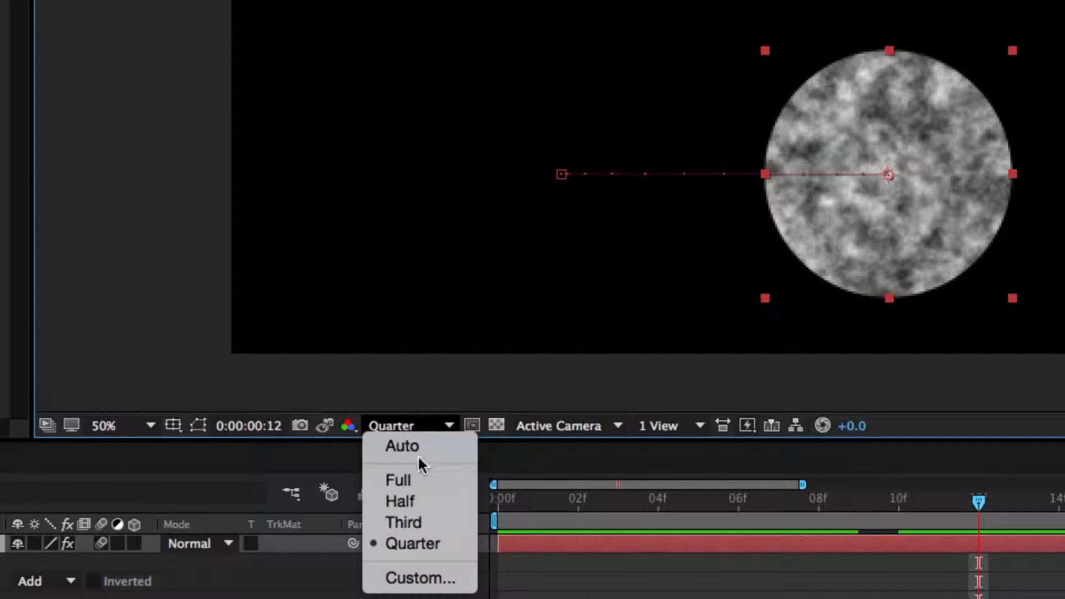
left_click(399, 478)
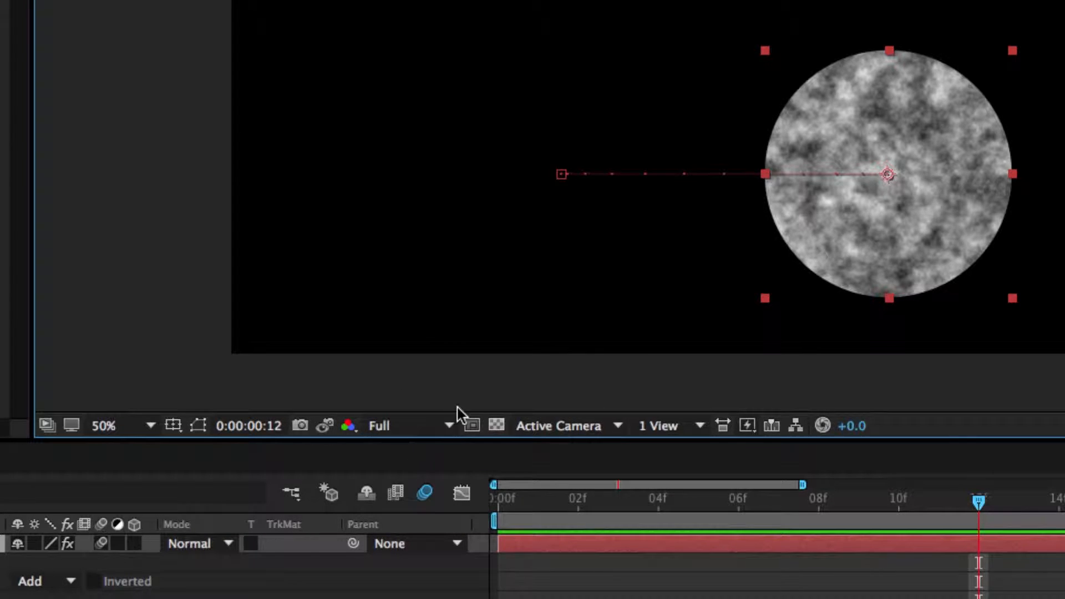
Switch the viewer resolution to Quarter
left_click(413, 430)
left_click(421, 541)
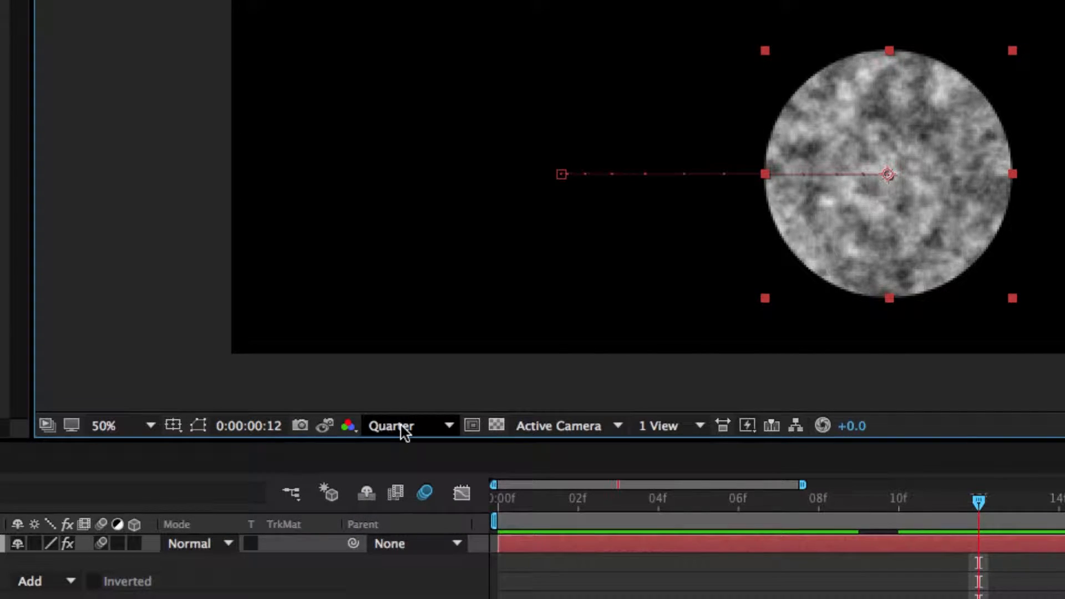
Set the viewer resolution back to Full
left_click(443, 427)
left_click(414, 478)
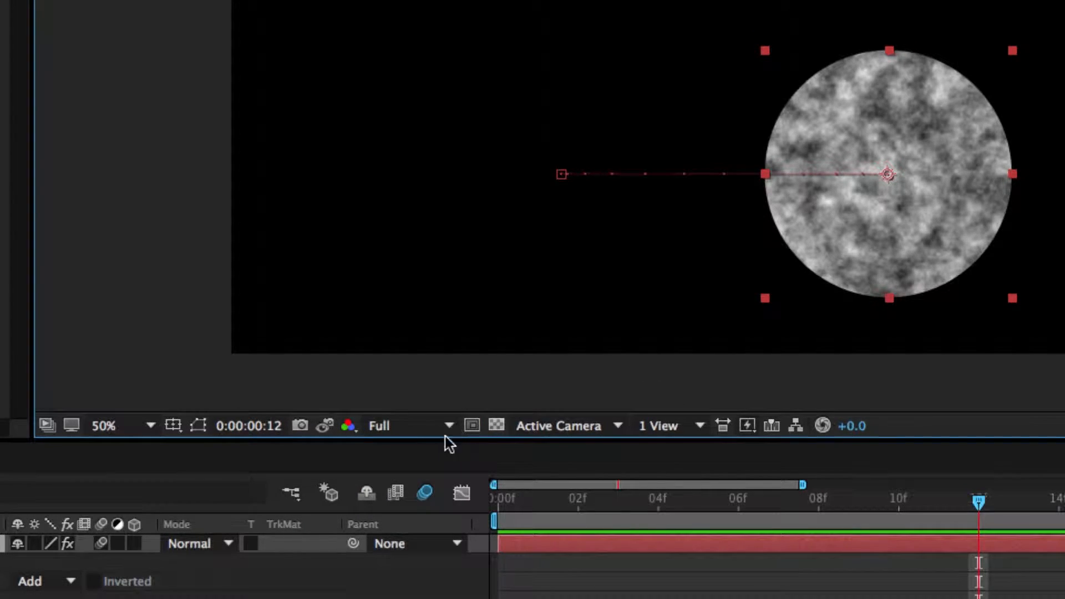
Turn on the transparency grid background in the composition viewer and deselect the layer
left_click(495, 426)
left_click(495, 426)
left_click(450, 428)
left_click(449, 428)
left_click(225, 537)
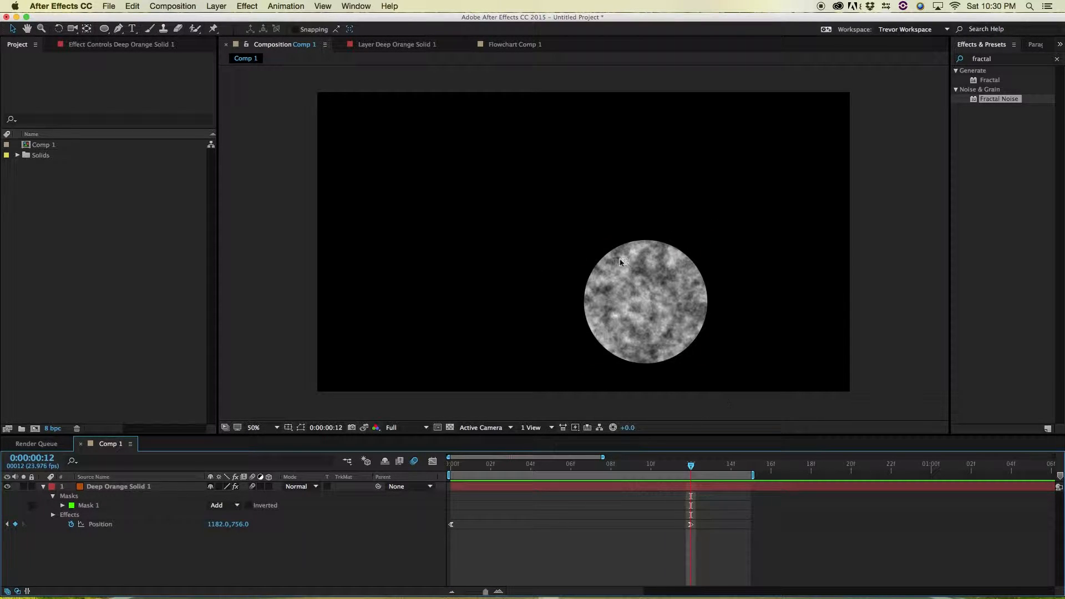
left_click(451, 428)
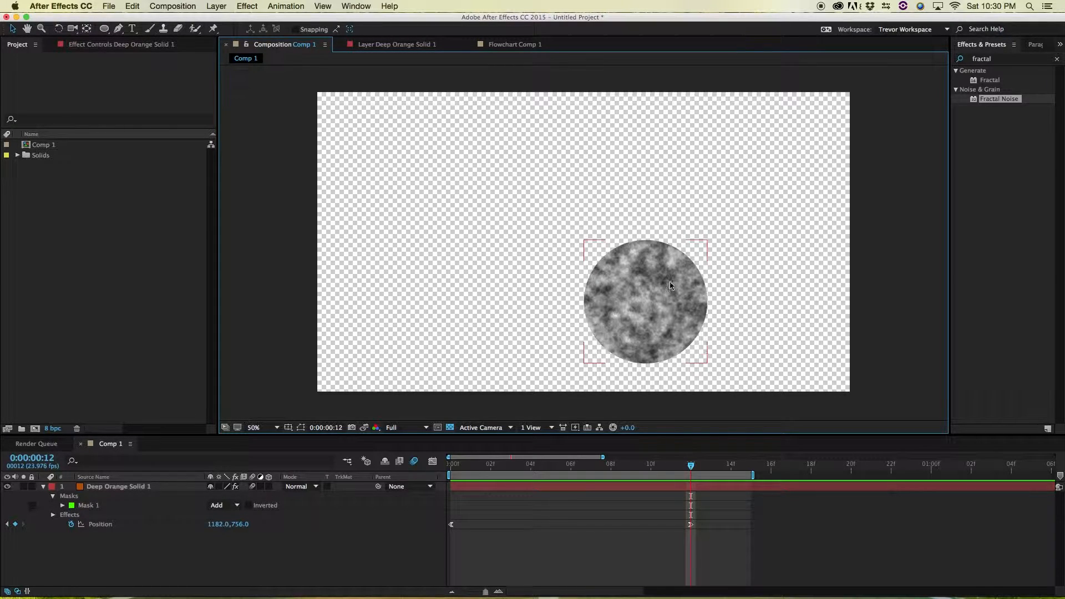
left_click(405, 531)
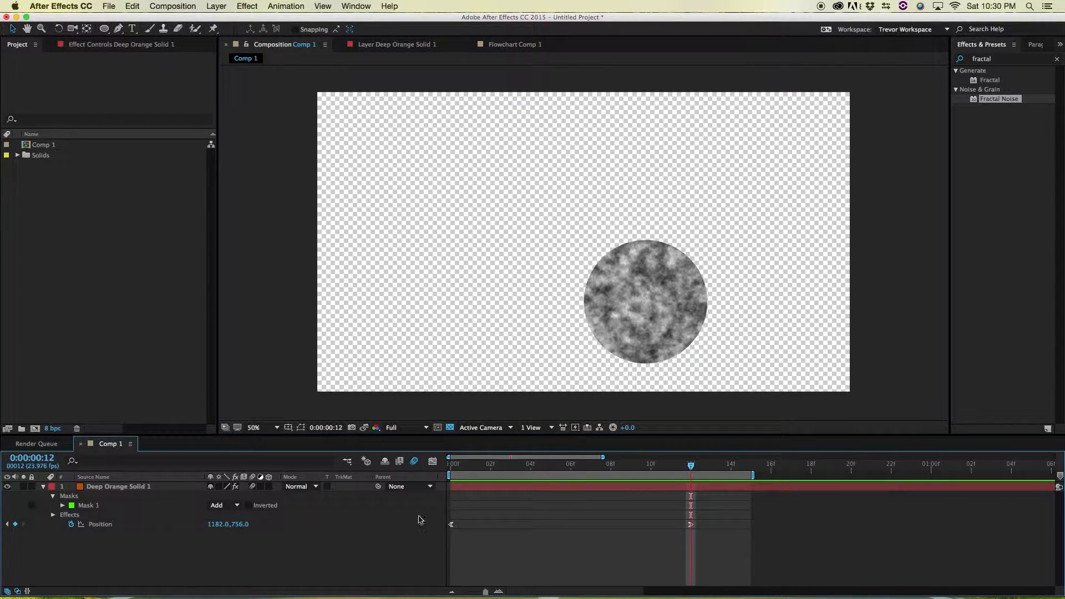
Toggle the transparency grid background off again
left_click(450, 428)
left_click(450, 428)
left_click(450, 428)
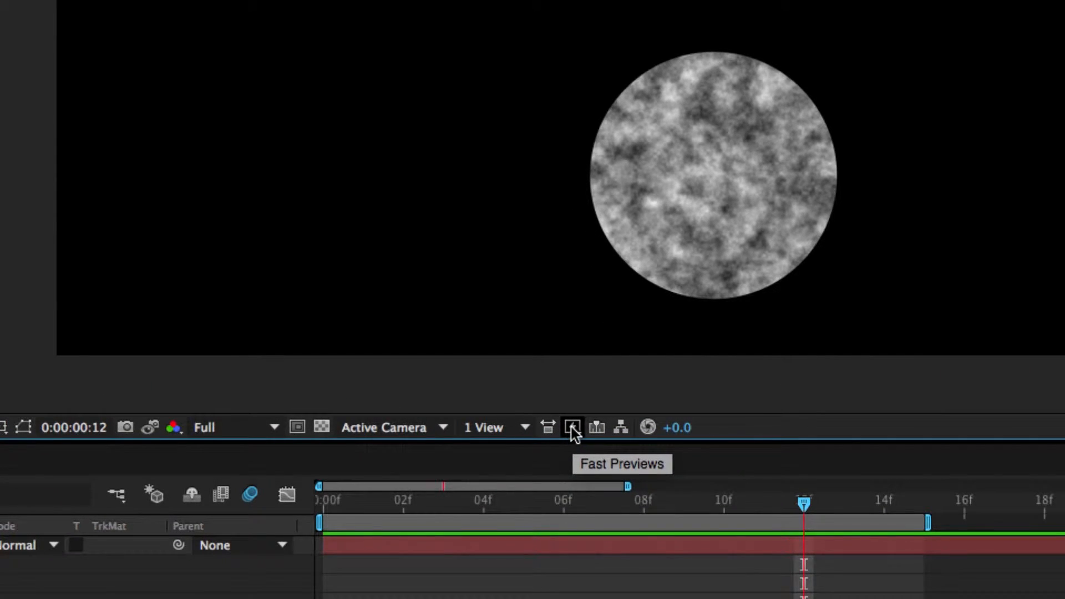
Set Fast Previews to Adaptive Resolution and scrub the current-time indicator in the timeline
left_click(576, 429)
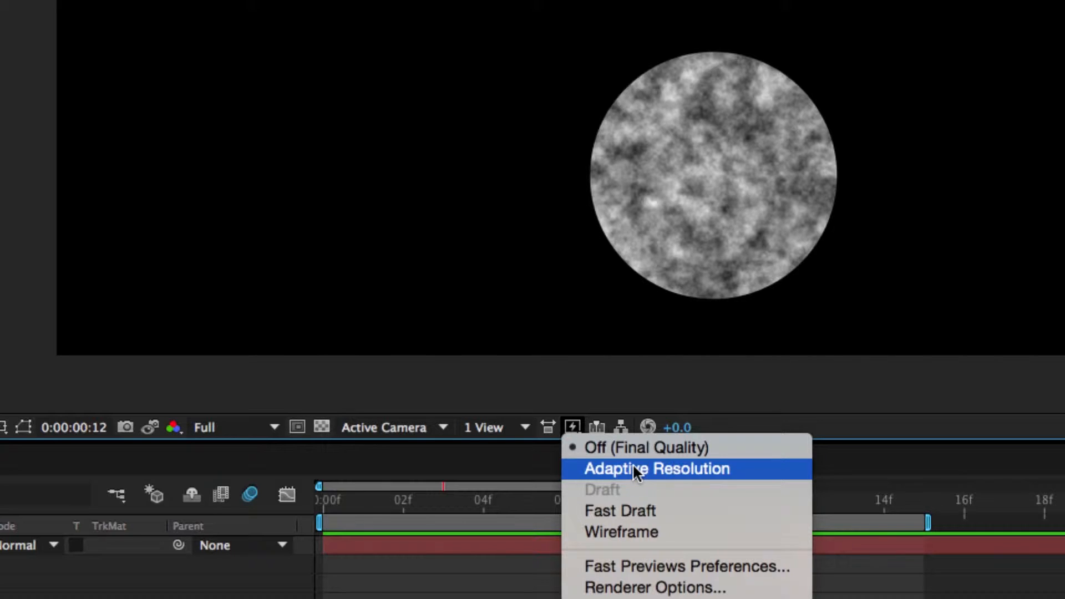
left_click(687, 467)
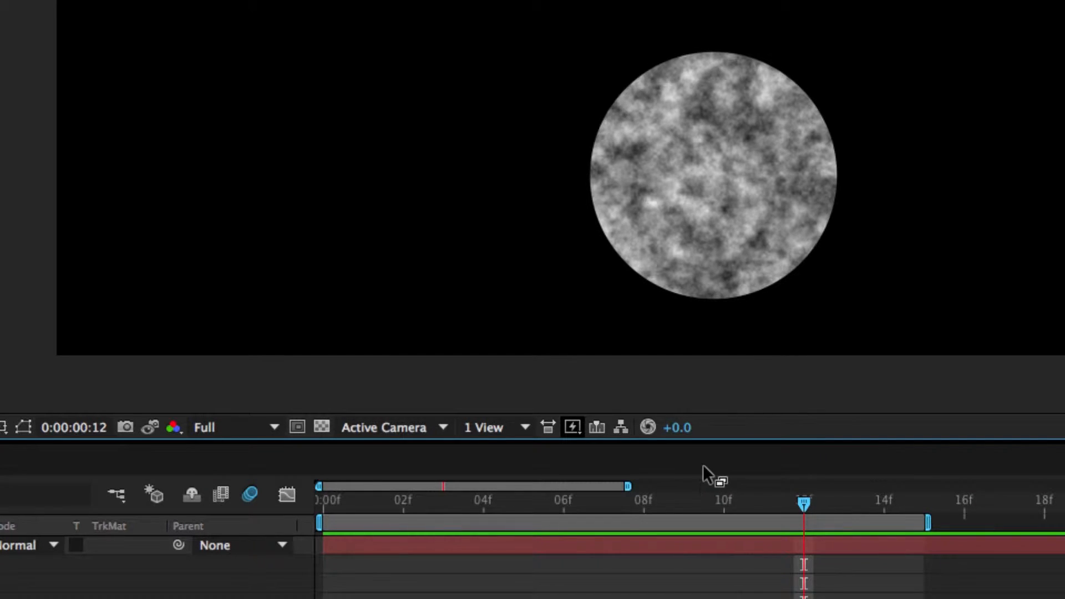
left_click_drag(644, 507, 799, 505)
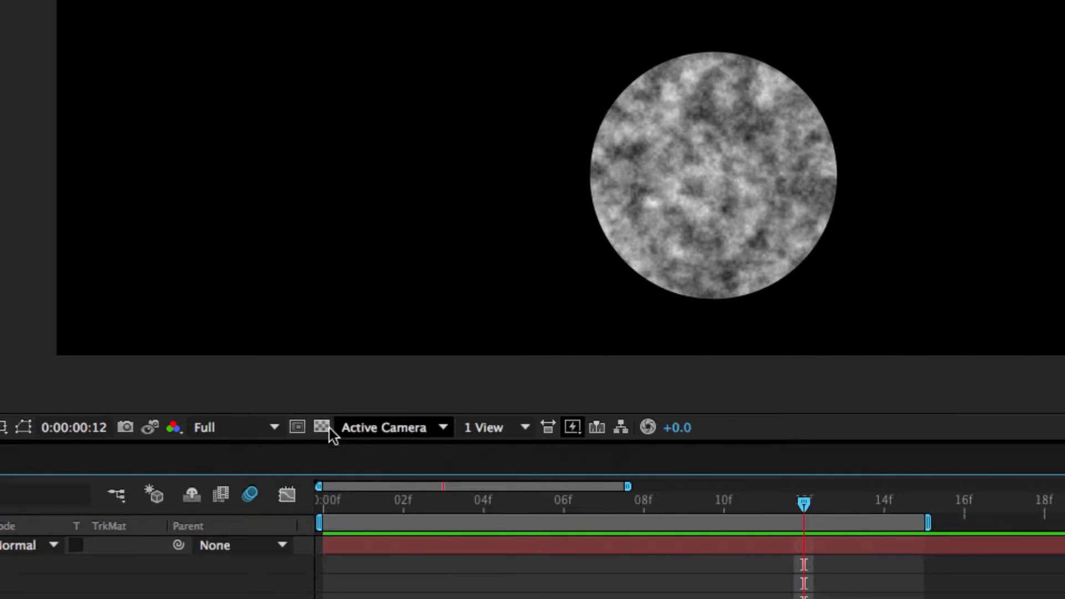
Set Fast Previews back to Off (Final Quality)
left_click(240, 427)
left_click(285, 390)
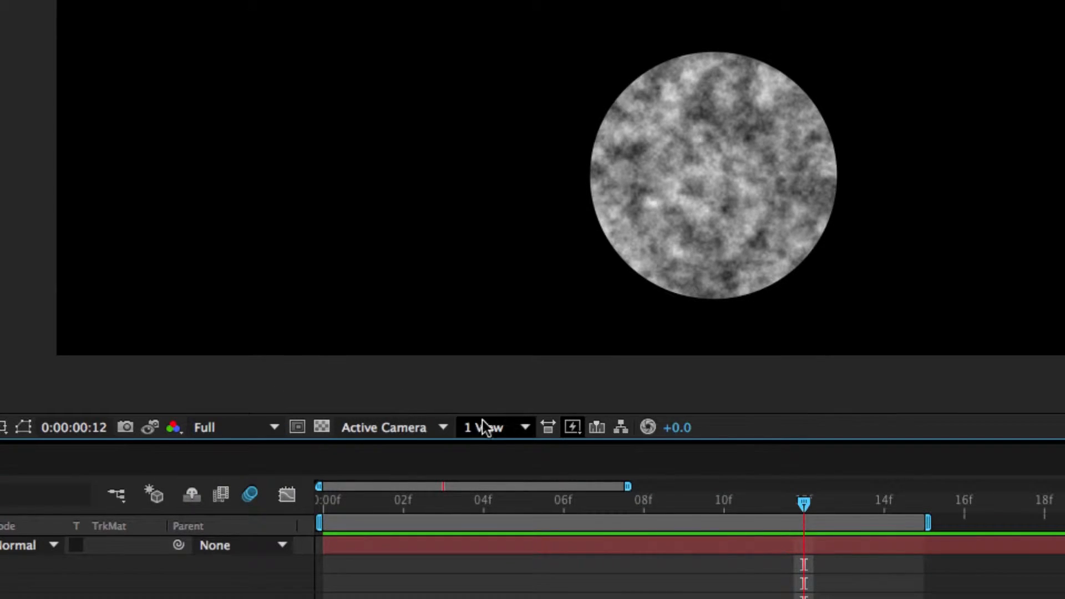
left_click(578, 434)
left_click(600, 444)
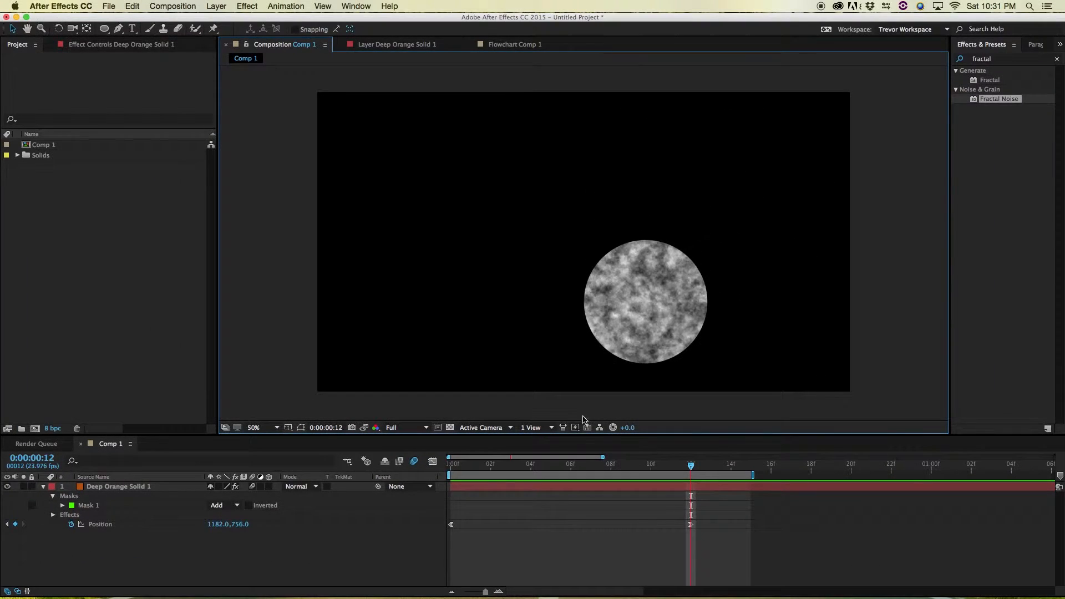
left_click(572, 427)
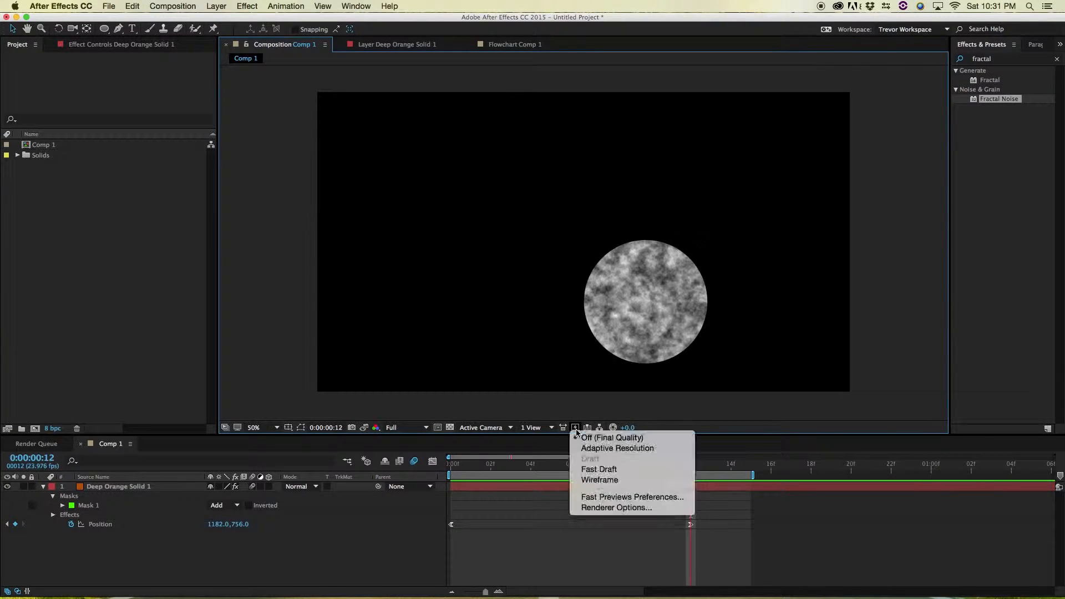
left_click(636, 437)
Move the current-time indicator to the start and play, then stop, the preview
left_click_drag(553, 465, 450, 466)
key("space")
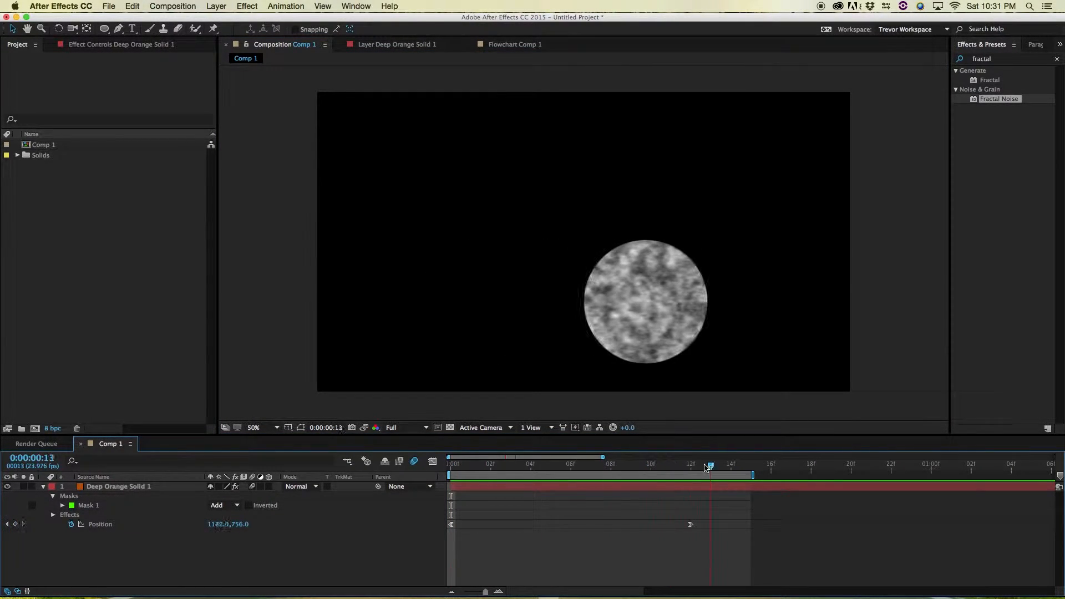
key("space")
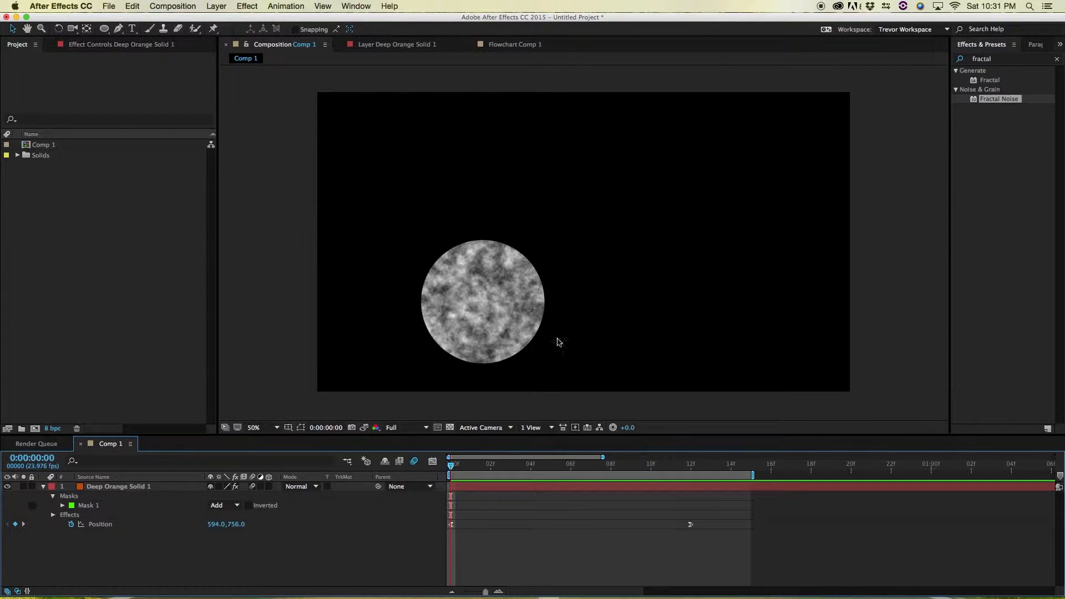
Open the Deep Orange Solid 1 layer in the Layer viewer and scrub to frame 11
left_click(488, 487)
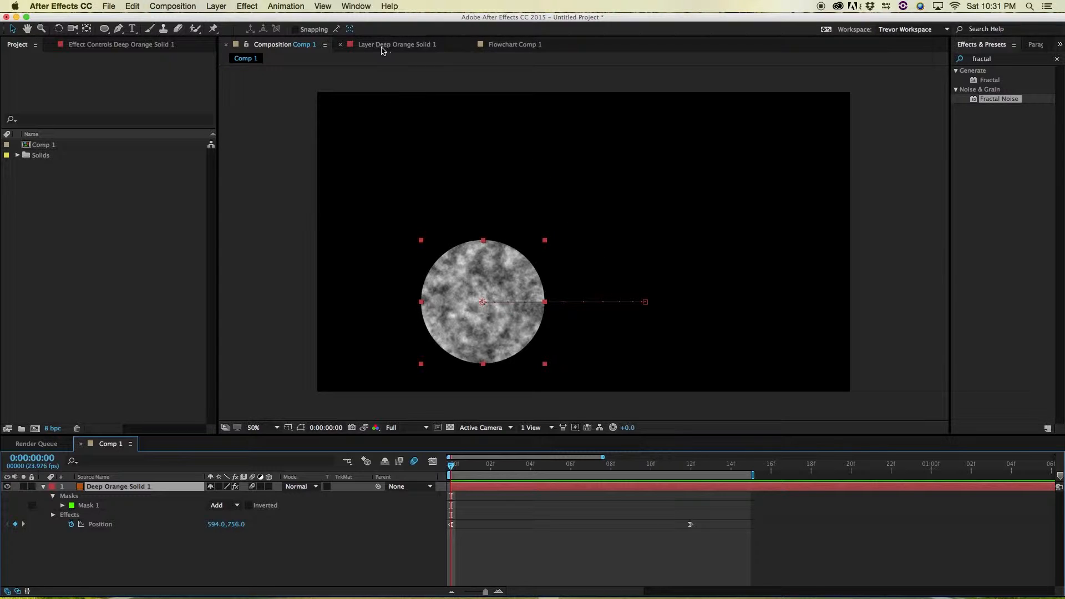
double_click(521, 488)
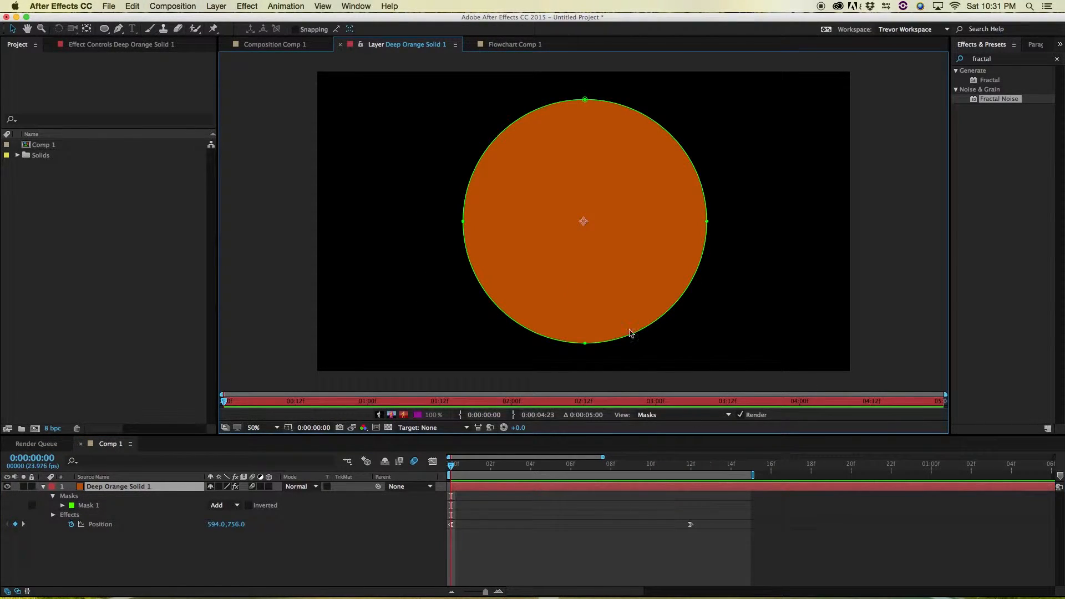
left_click_drag(492, 472, 670, 469)
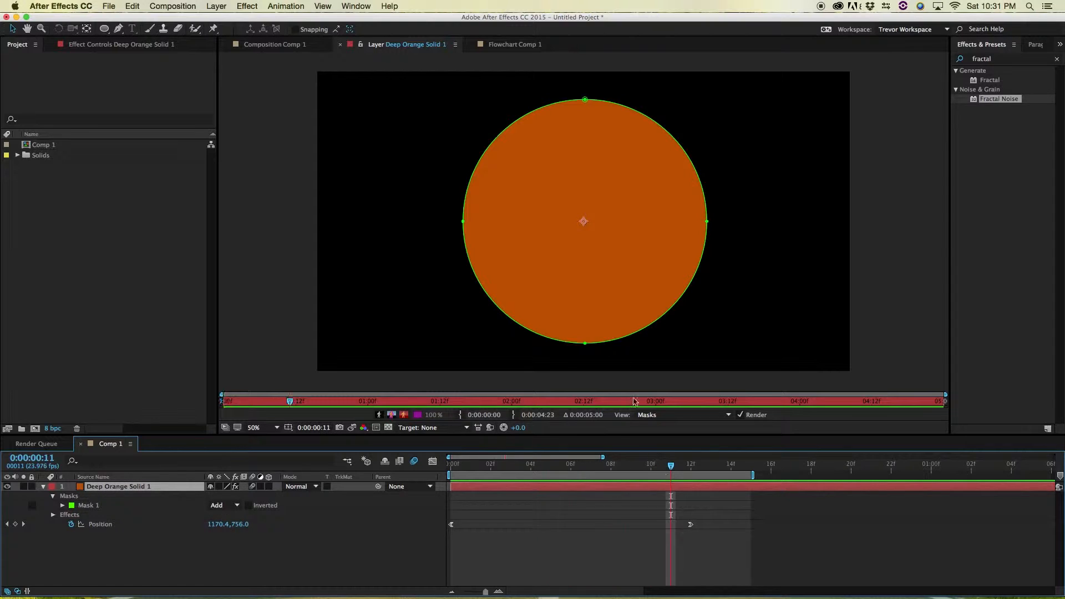
left_click(381, 51)
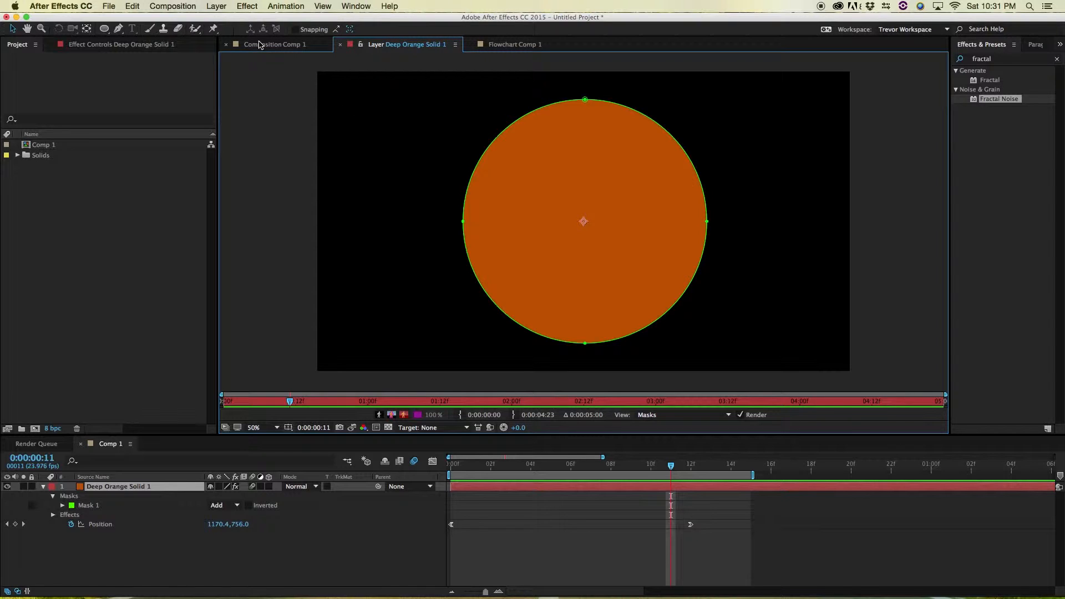
Scrub the time back to frame 0 and return to the Comp 1 composition viewer
left_click(510, 465)
left_click_drag(483, 467, 433, 482)
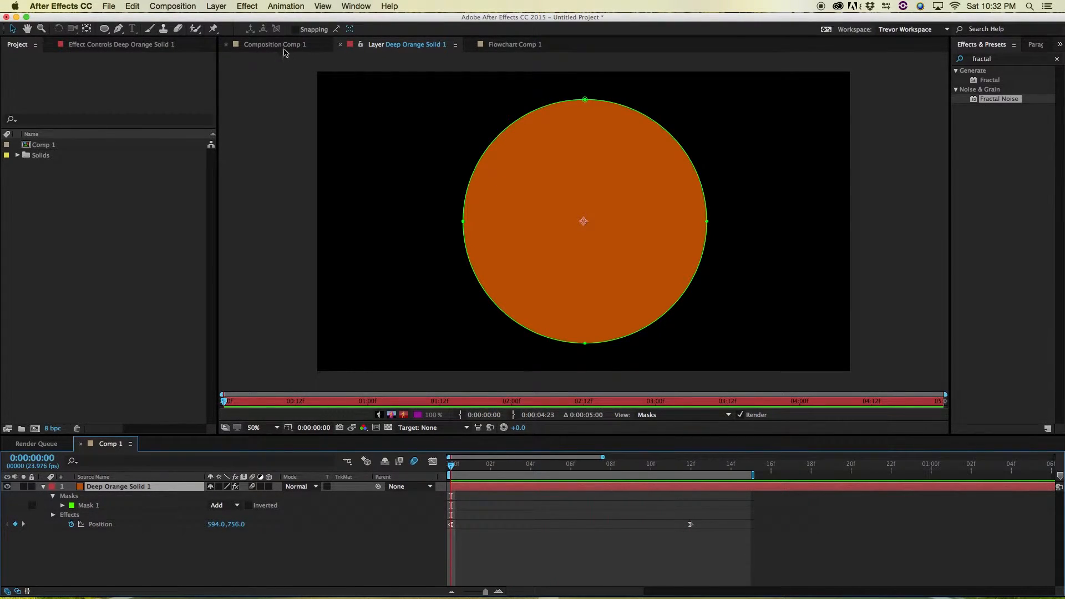
left_click_drag(472, 467, 448, 476)
left_click(291, 47)
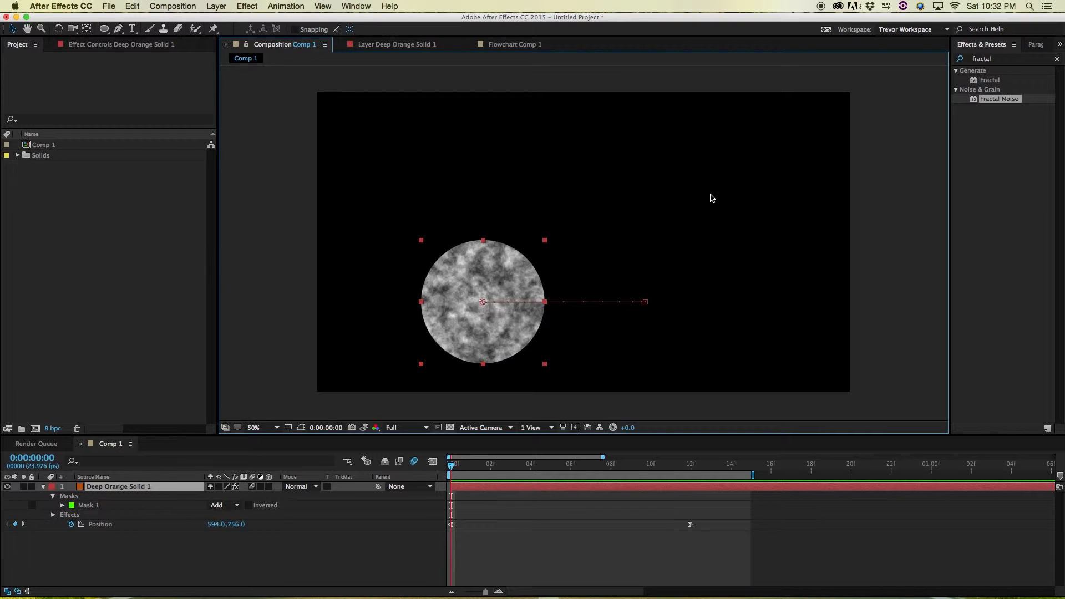
Maximize and restore the composition viewer panel several times
key("grave")
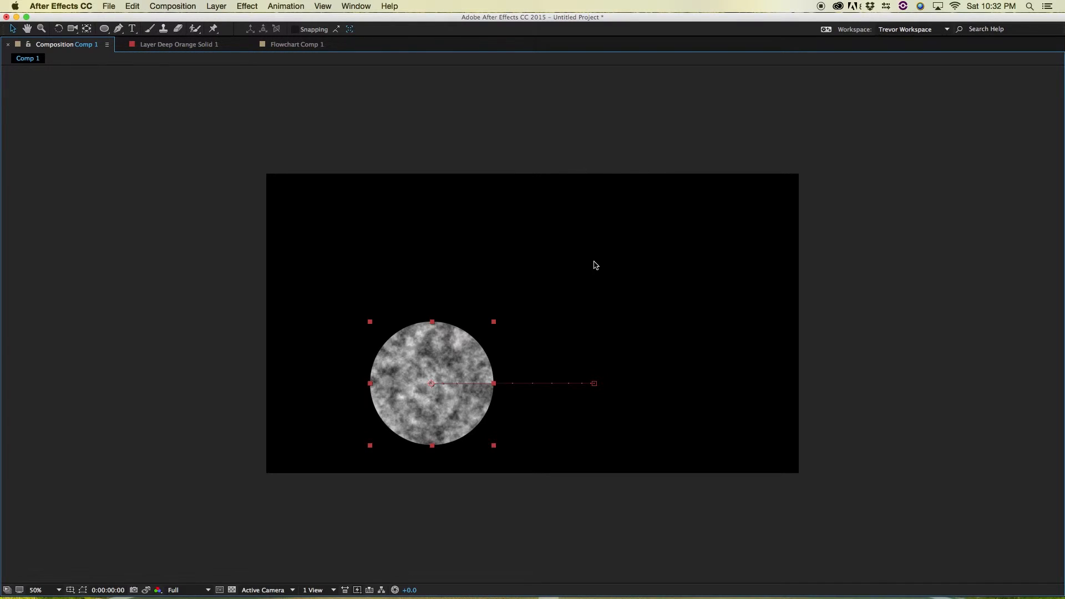
key("grave")
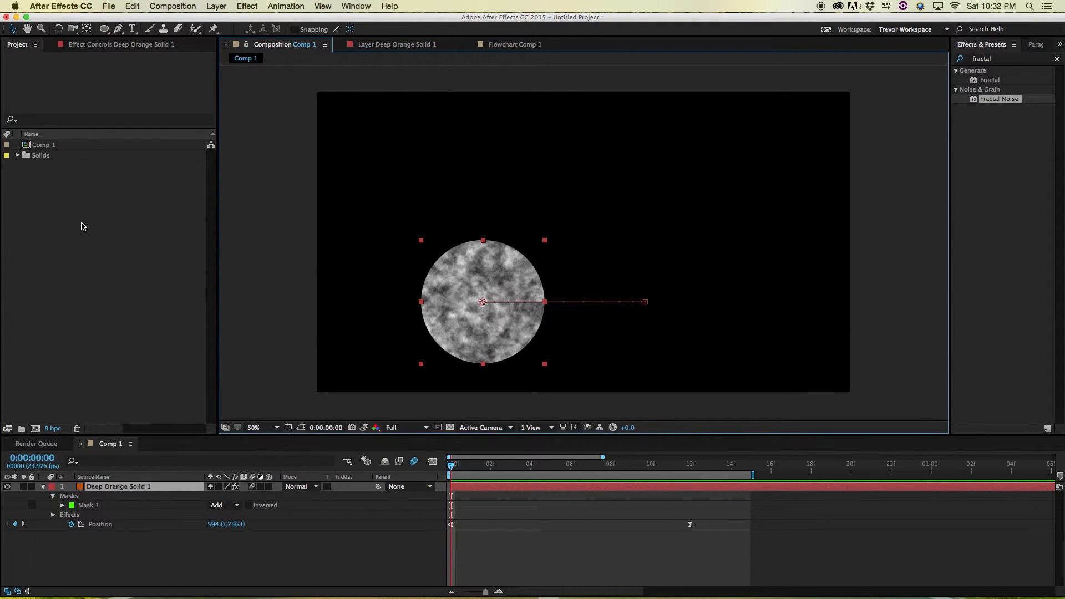
key("grave")
key("grave")
key("grave")
key("grave")
key("grave")
key("grave")
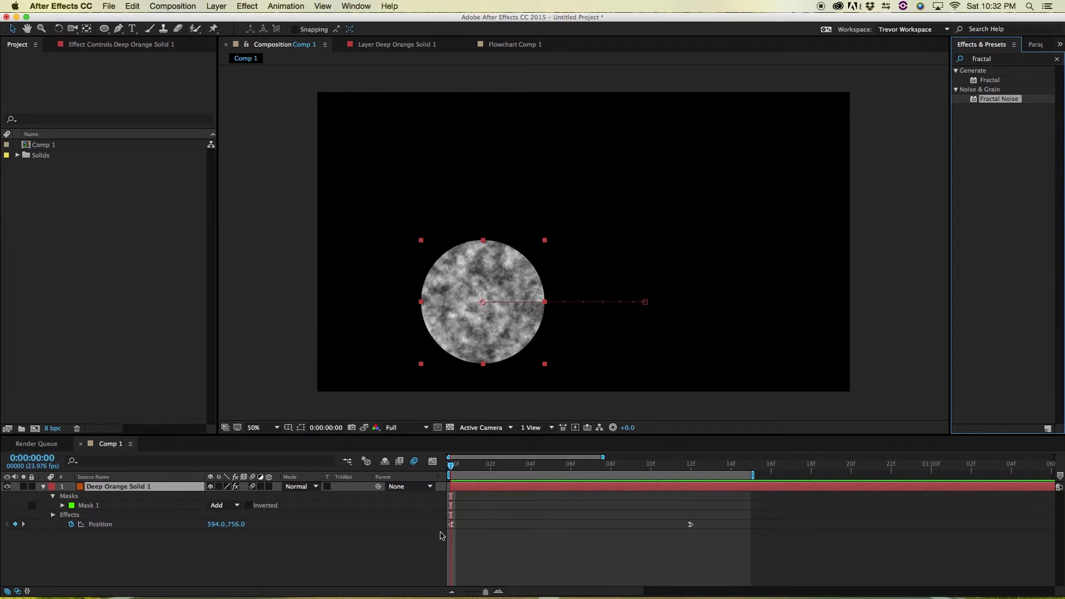
Maximize and restore the Timeline panel, then move the divider between viewer and timeline back up
left_click(413, 564)
key("grave")
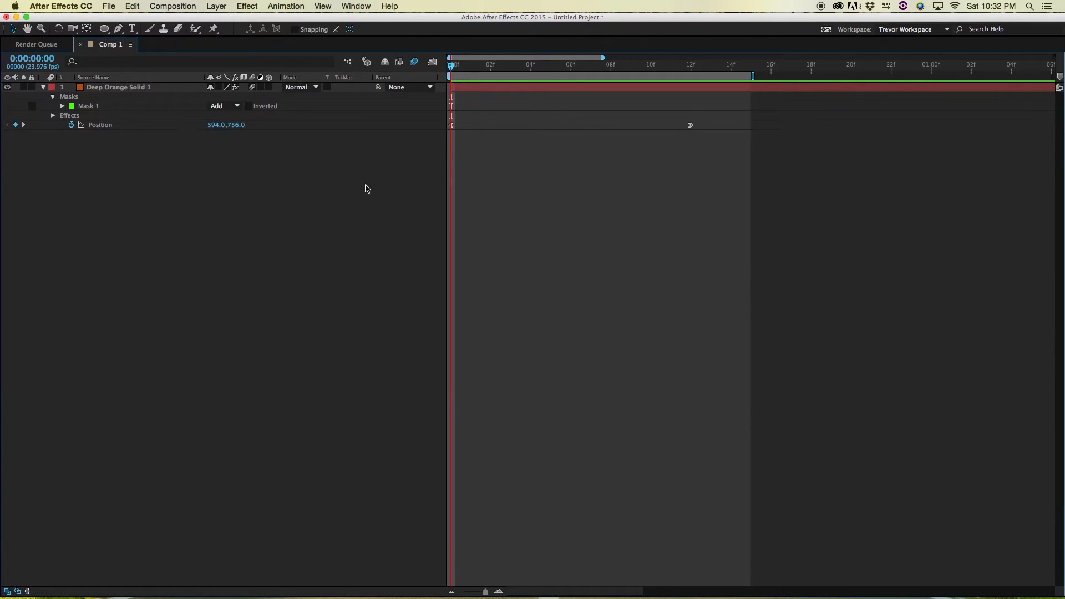
key("grave")
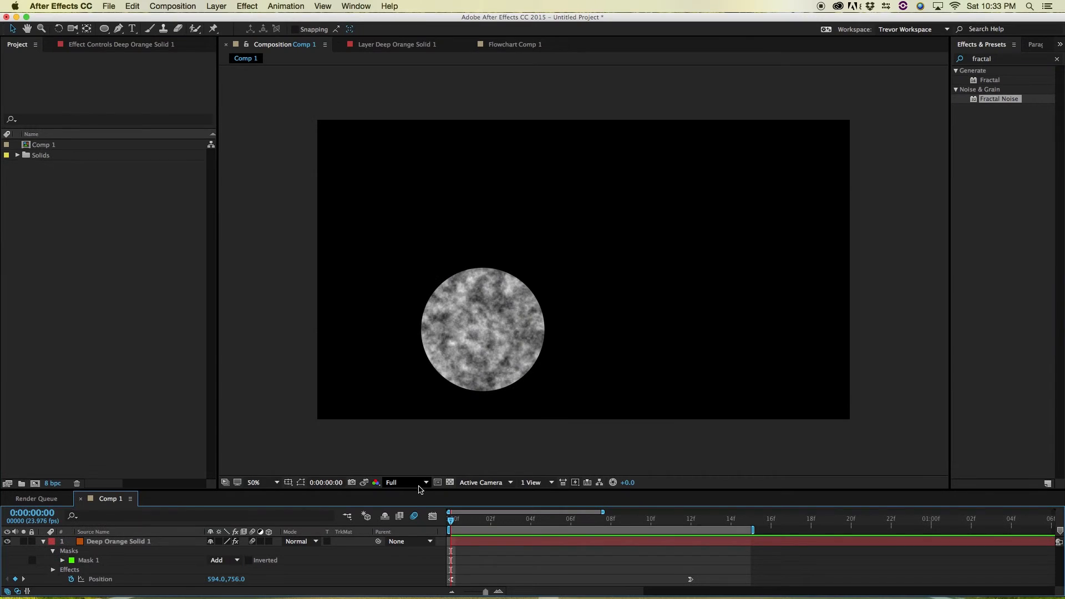
left_click_drag(419, 489, 418, 435)
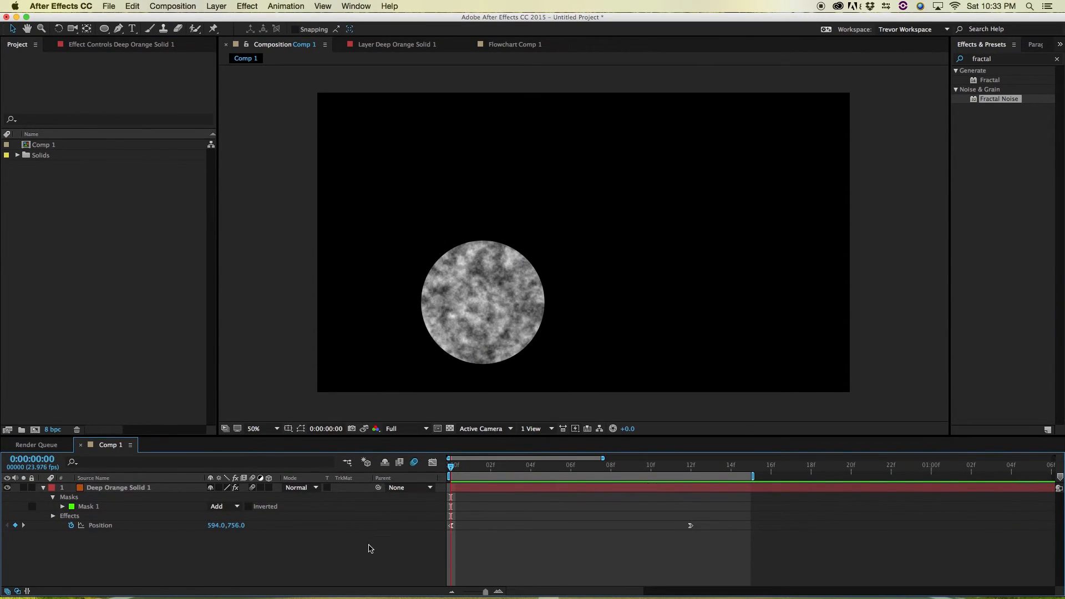